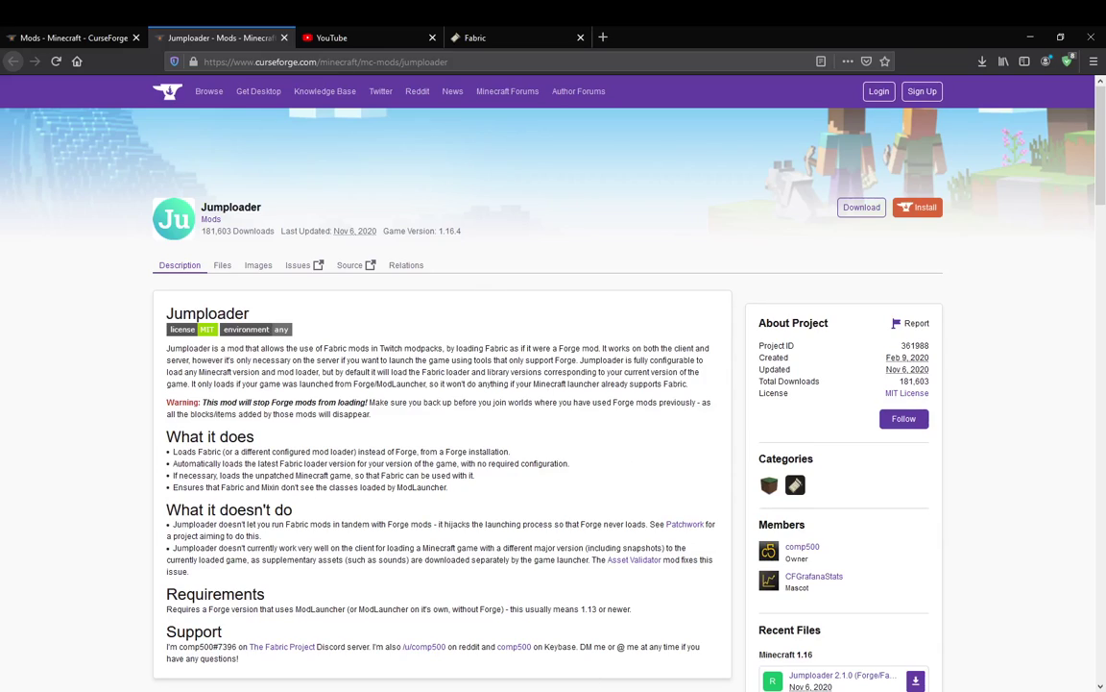
Step: Switch from Firefox over to the Twitch app with Alt+Tab
key(alt+Tab)
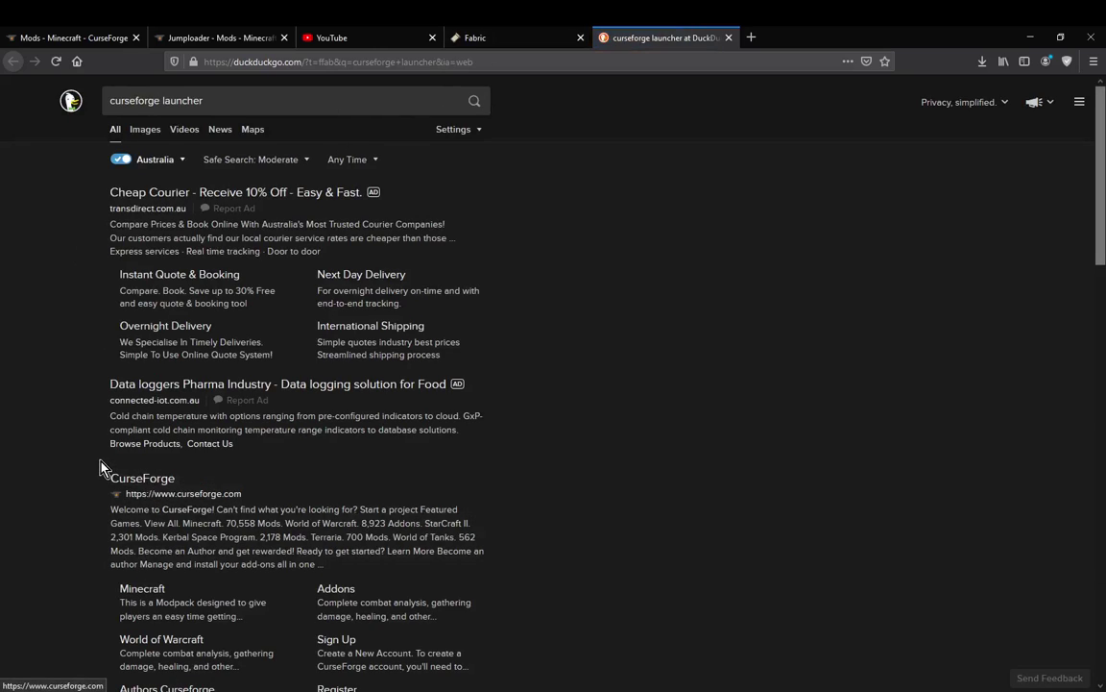
Step: Scroll the search results and dismiss the CurseForge app details overview on Overwolf's page
scroll(100, 468, down, 8)
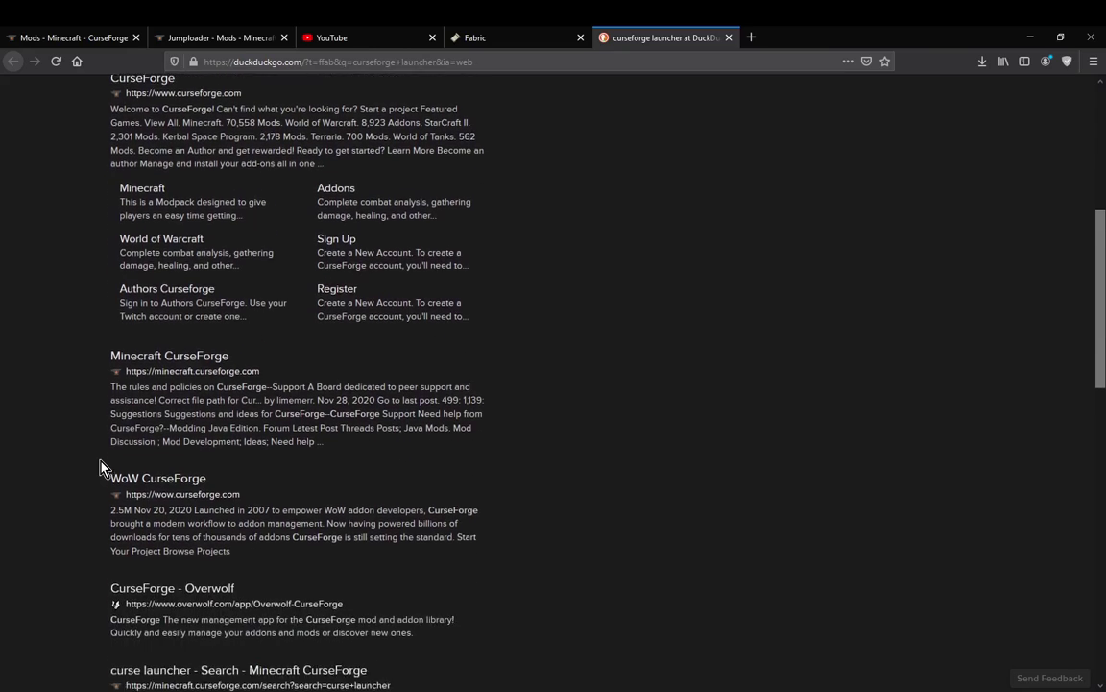
scroll(100, 467, down, 1)
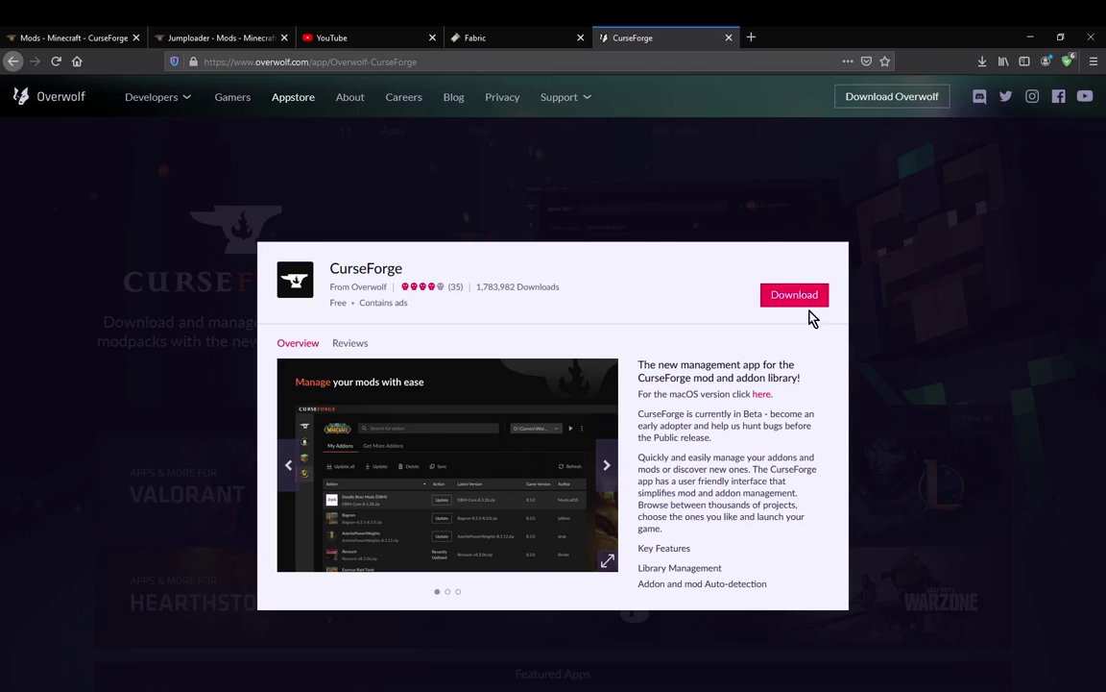
click(653, 154)
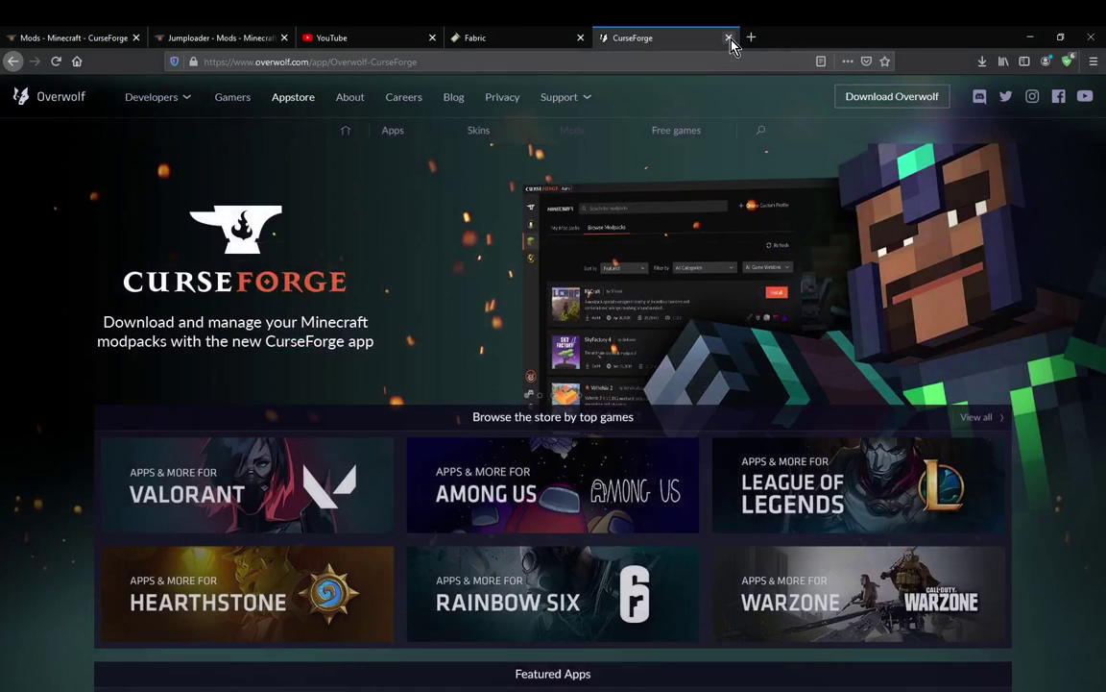
Step: Close the Overwolf CurseForge page and bring the CurseForge app to the front
click(729, 38)
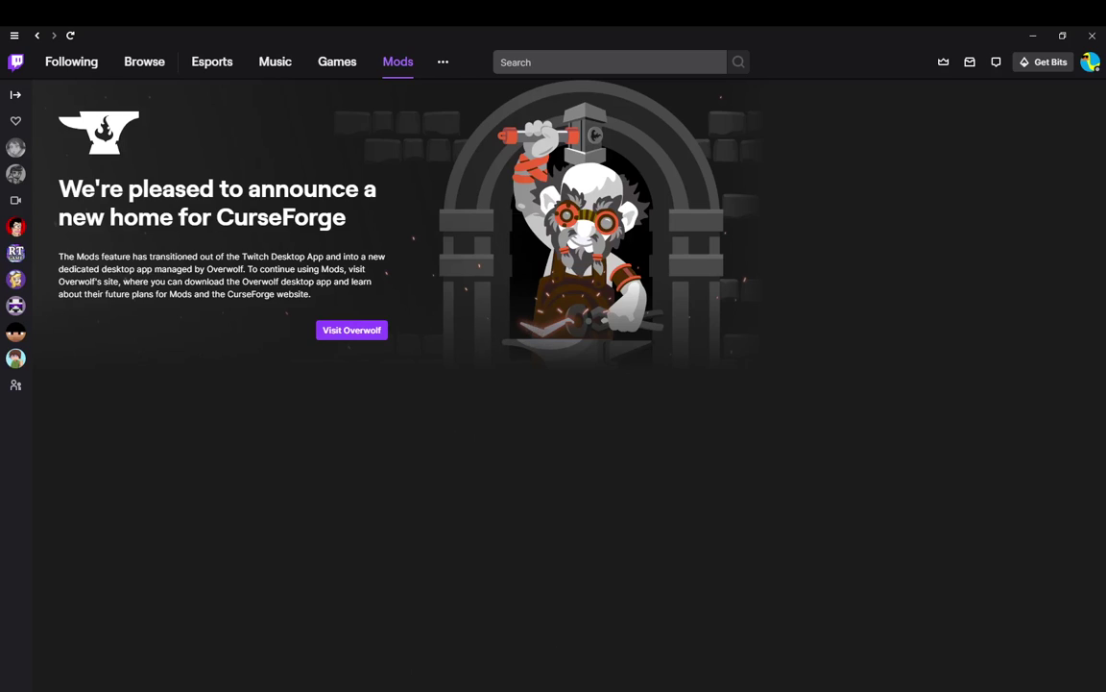
mouse_move(467, 690)
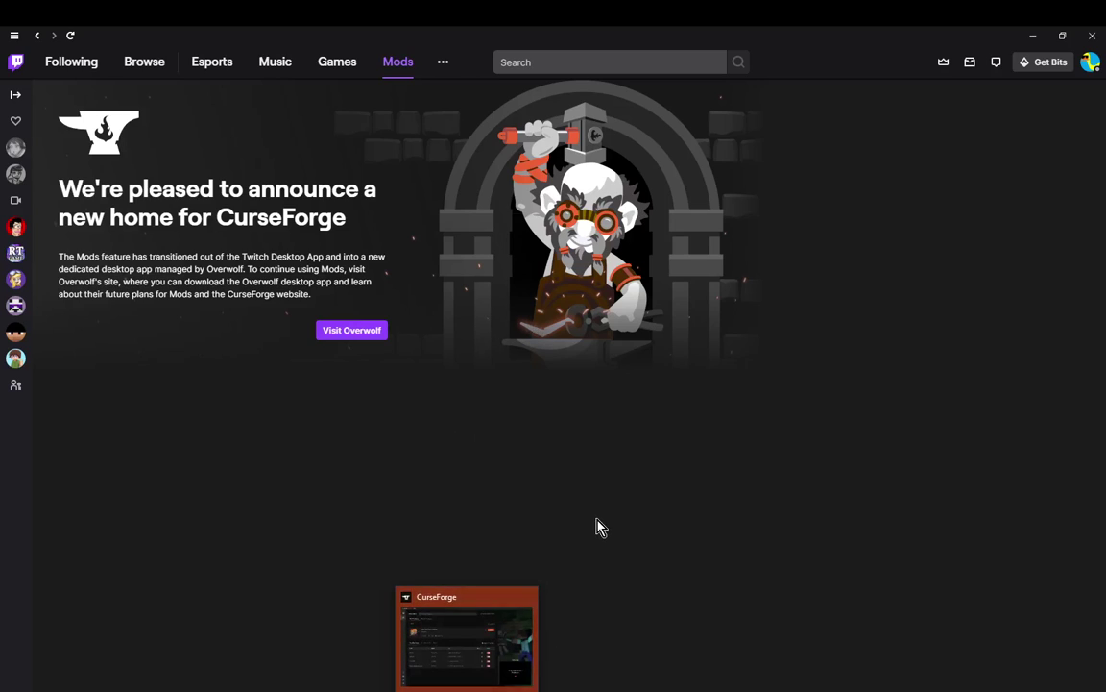
click(463, 642)
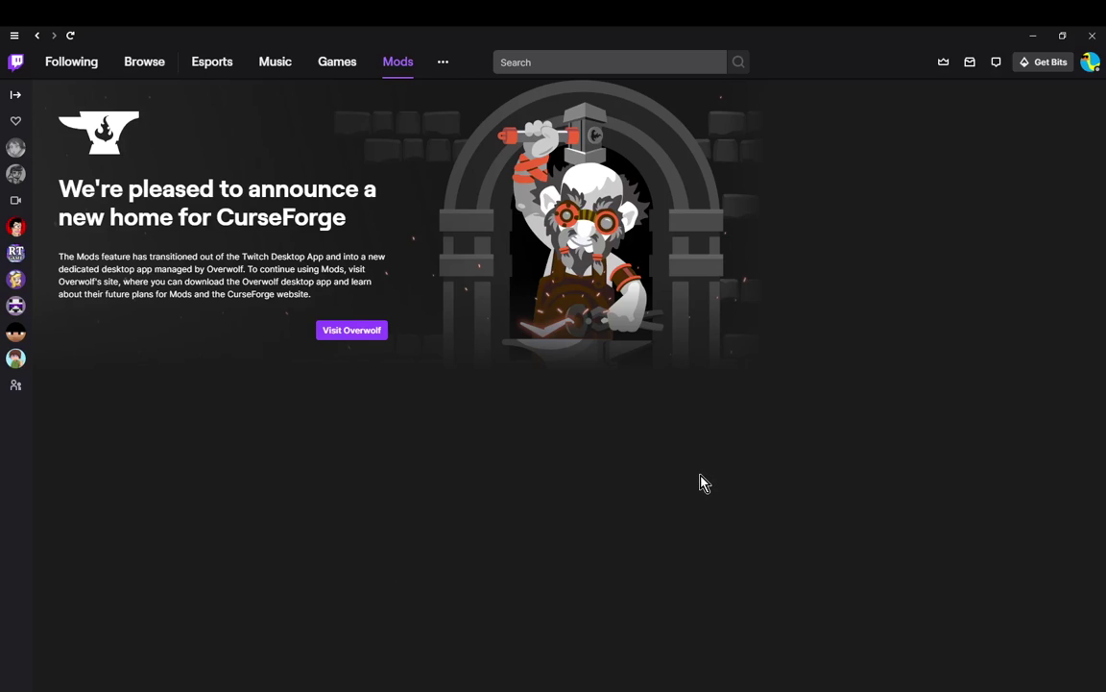
Step: Go back to the full My Modpacks grid and scroll through the existing profiles
click(467, 690)
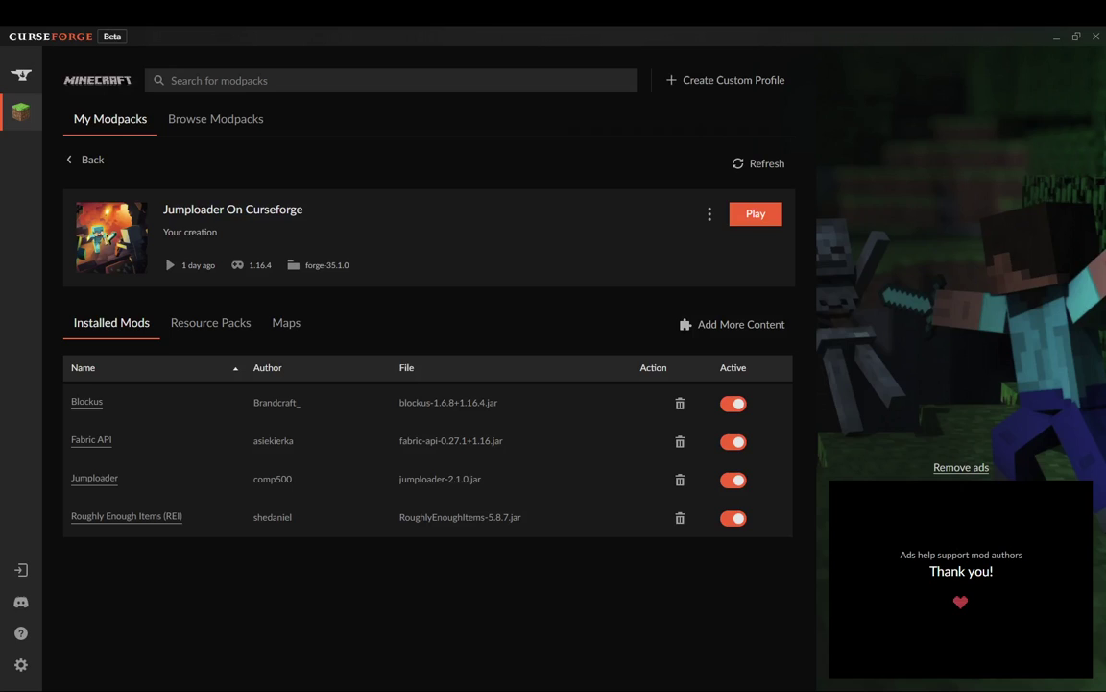
click(84, 158)
scroll(494, 509, down, 12)
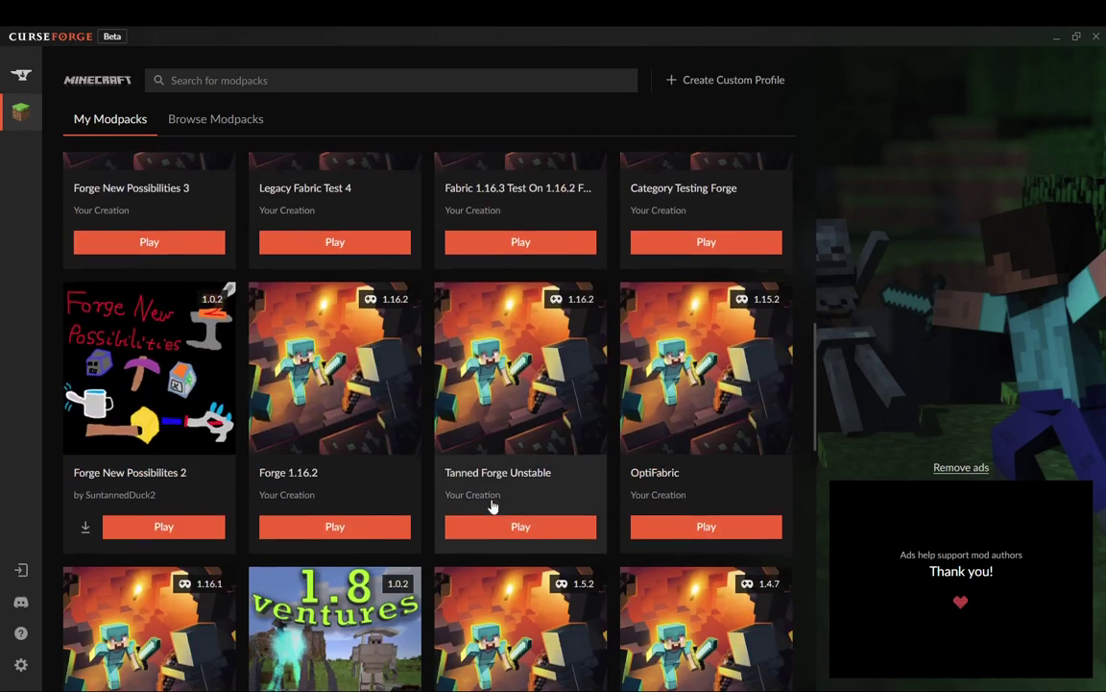
scroll(485, 506, down, 3)
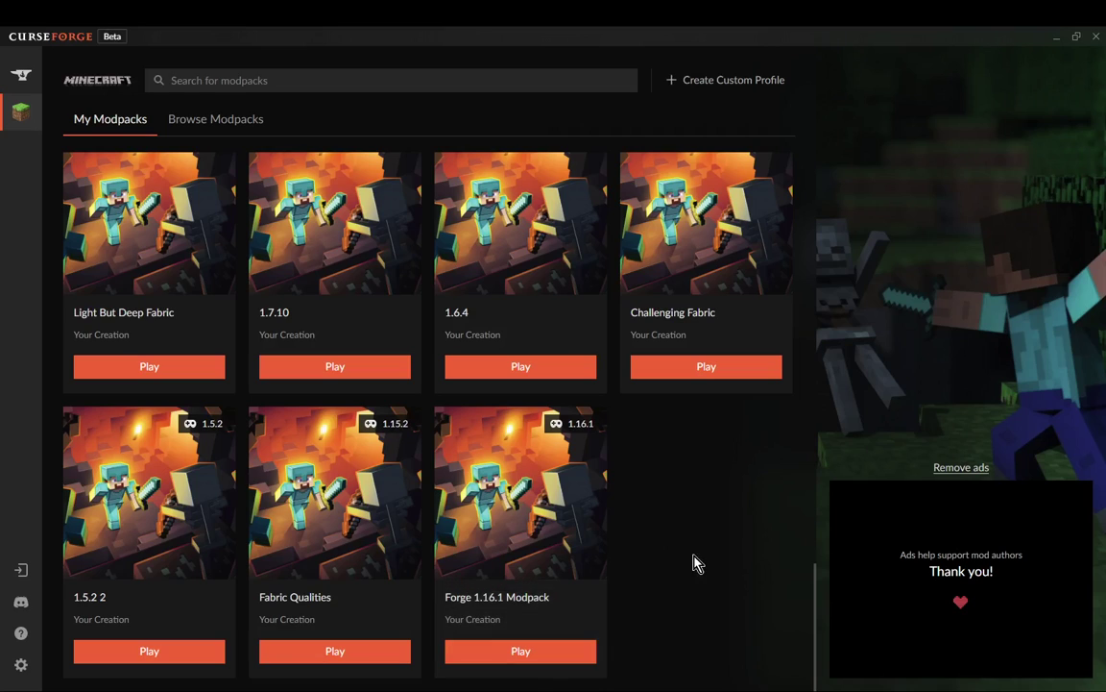
scroll(696, 563, up, 8)
scroll(727, 587, up, 10)
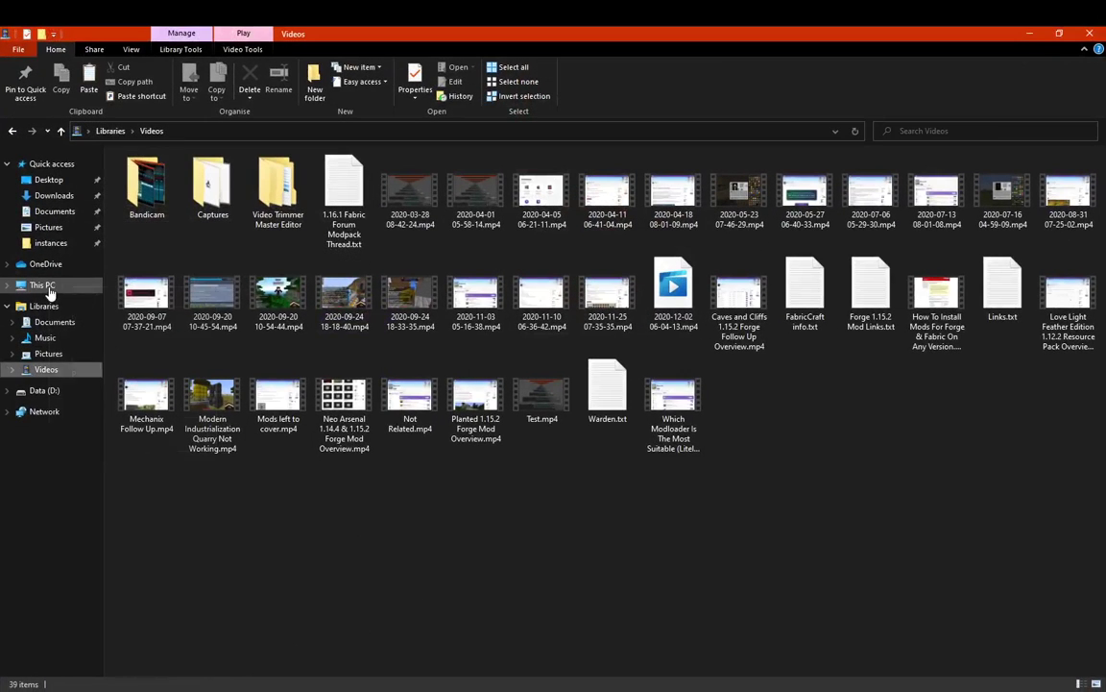
Step: Open D: > Games > Twitch > Instances in a new maximised Explorer window, then minimise it
right_click(48, 285)
click(122, 362)
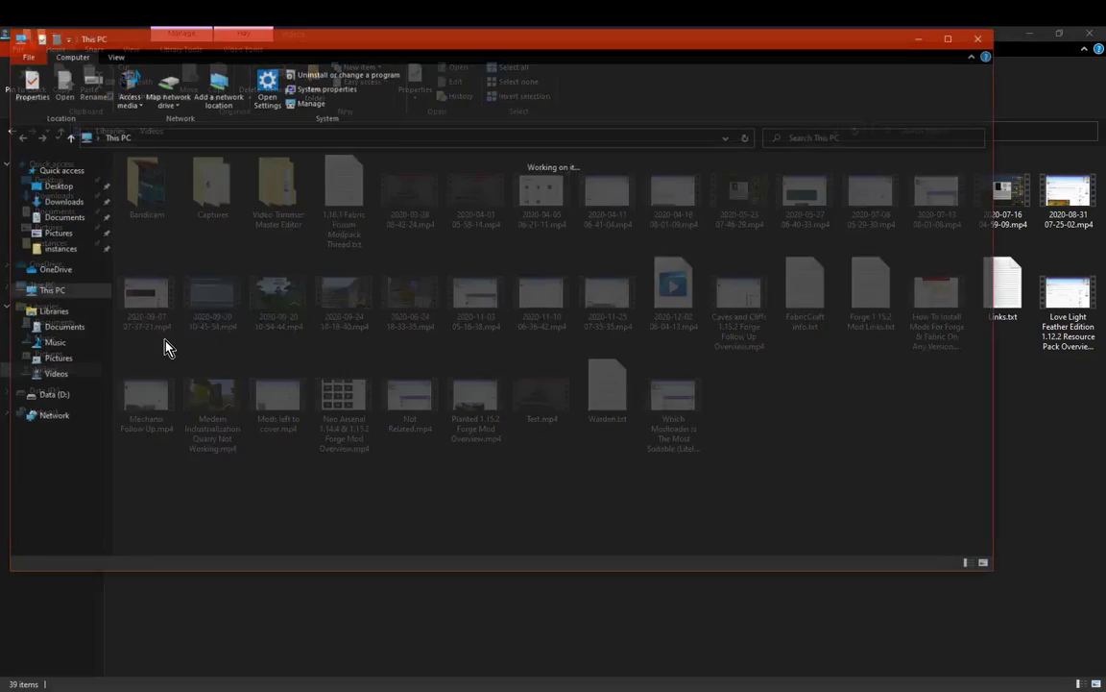
double_click(344, 280)
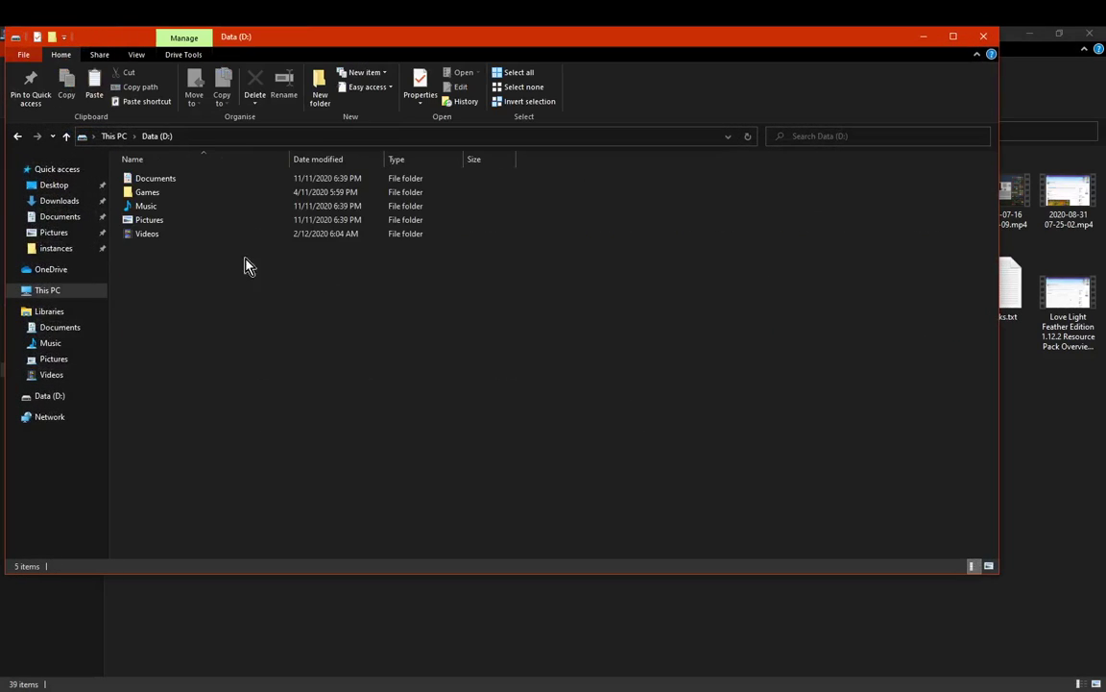
click(953, 37)
double_click(161, 192)
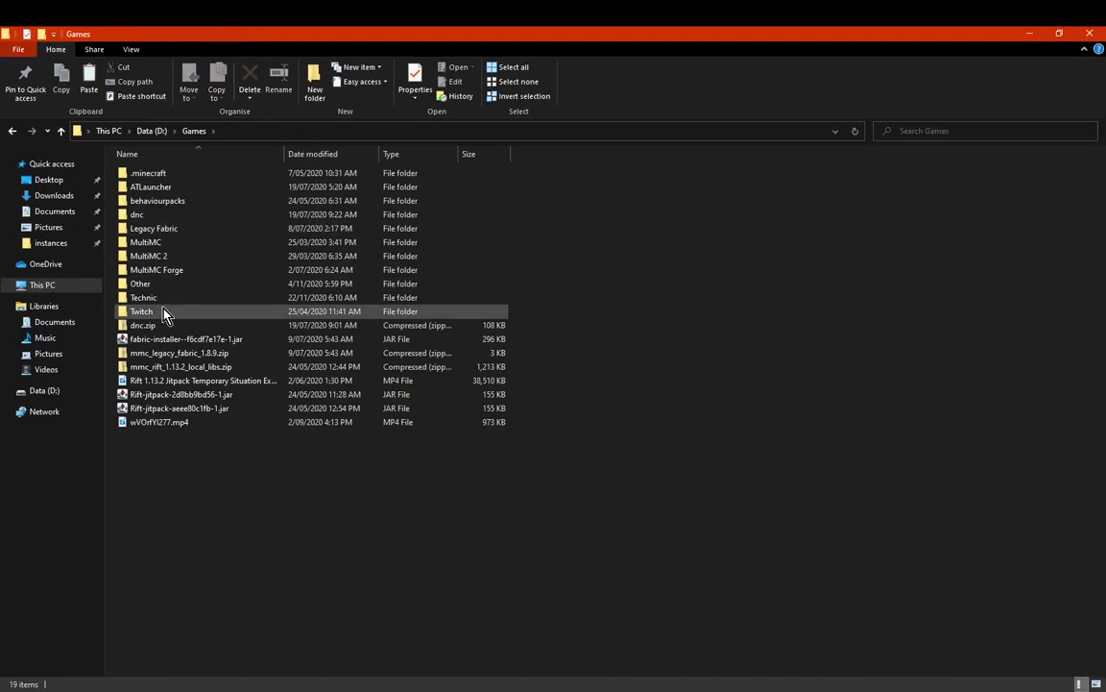
double_click(147, 279)
double_click(169, 216)
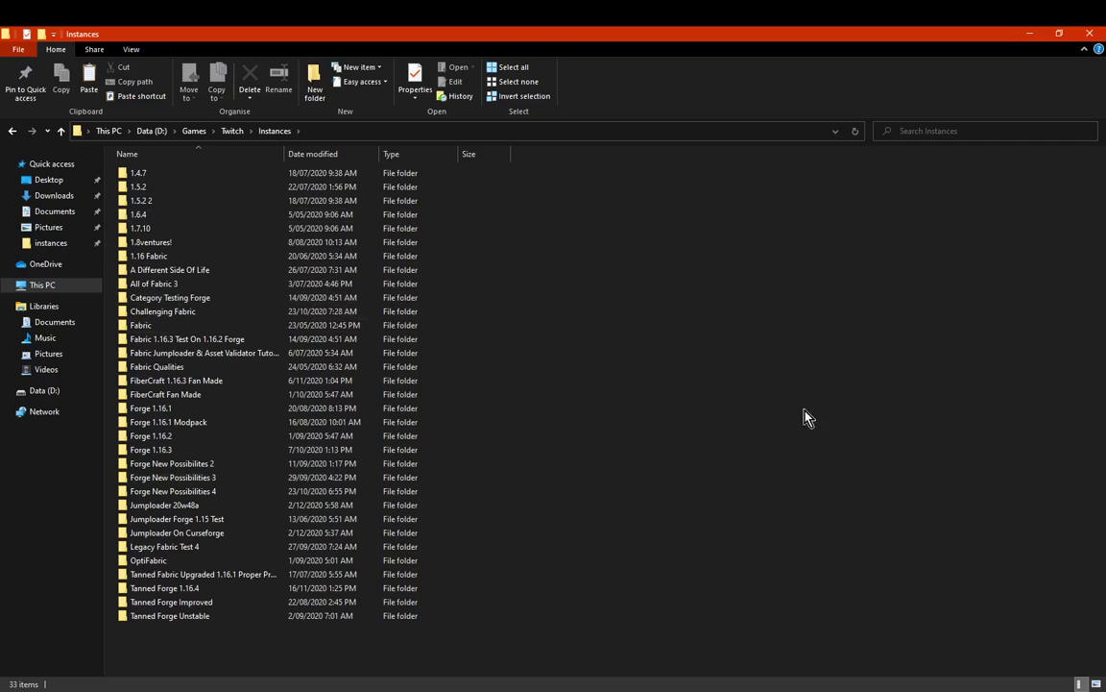
click(1030, 34)
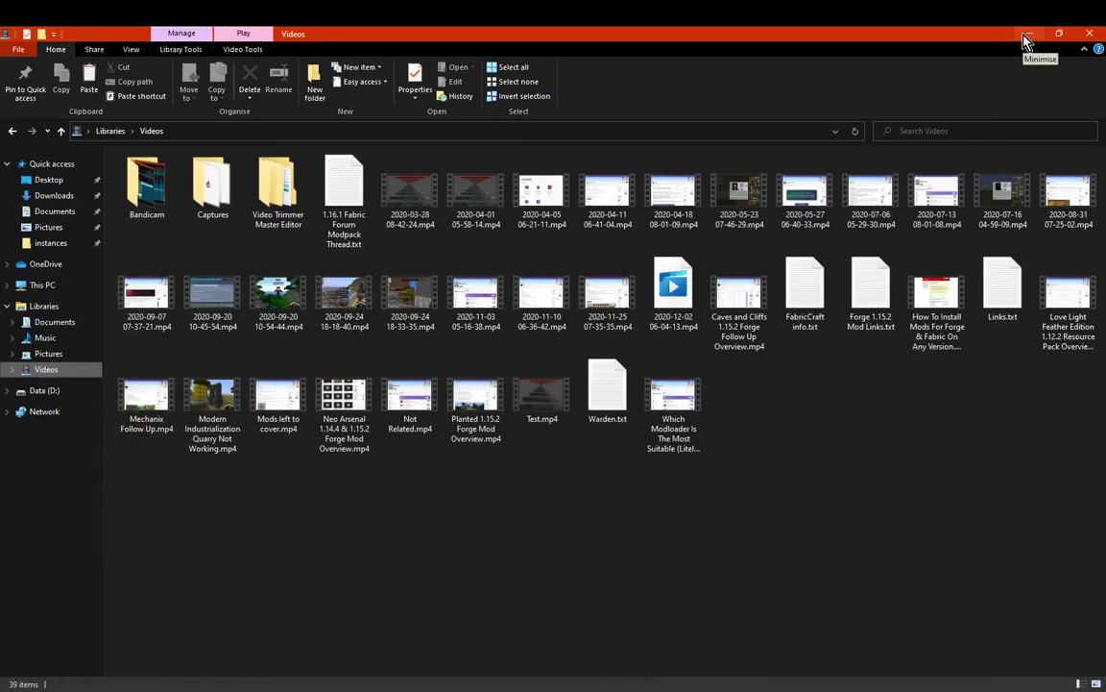
Step: Open the Jumploader On Curseforge profile to review its mods, then go back to the modpack list
click(326, 672)
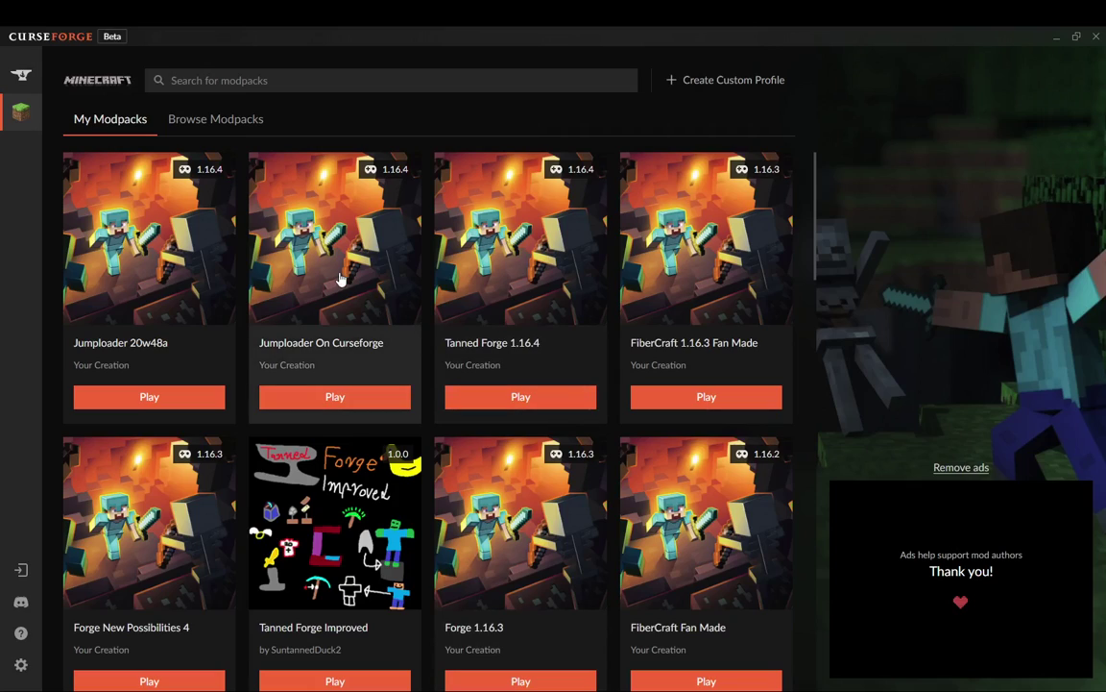
click(332, 248)
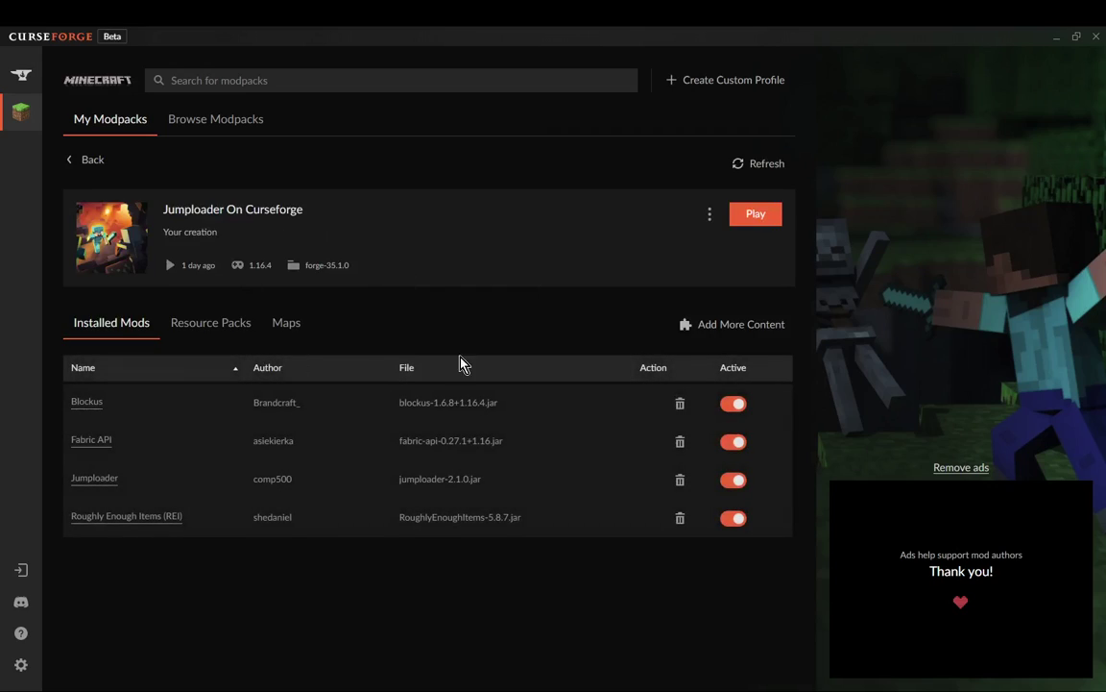
click(79, 156)
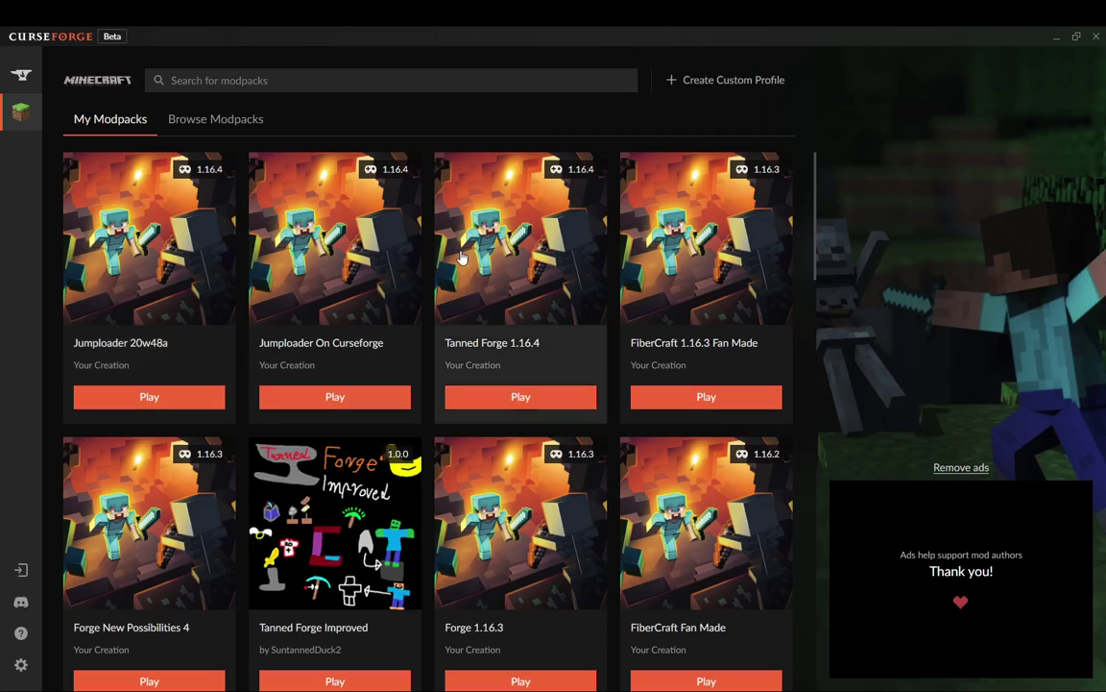
Step: Create a custom profile 'Jumploader 1.16.4' on Minecraft 1.16.4 with forge-35.1.0
click(708, 85)
click(457, 297)
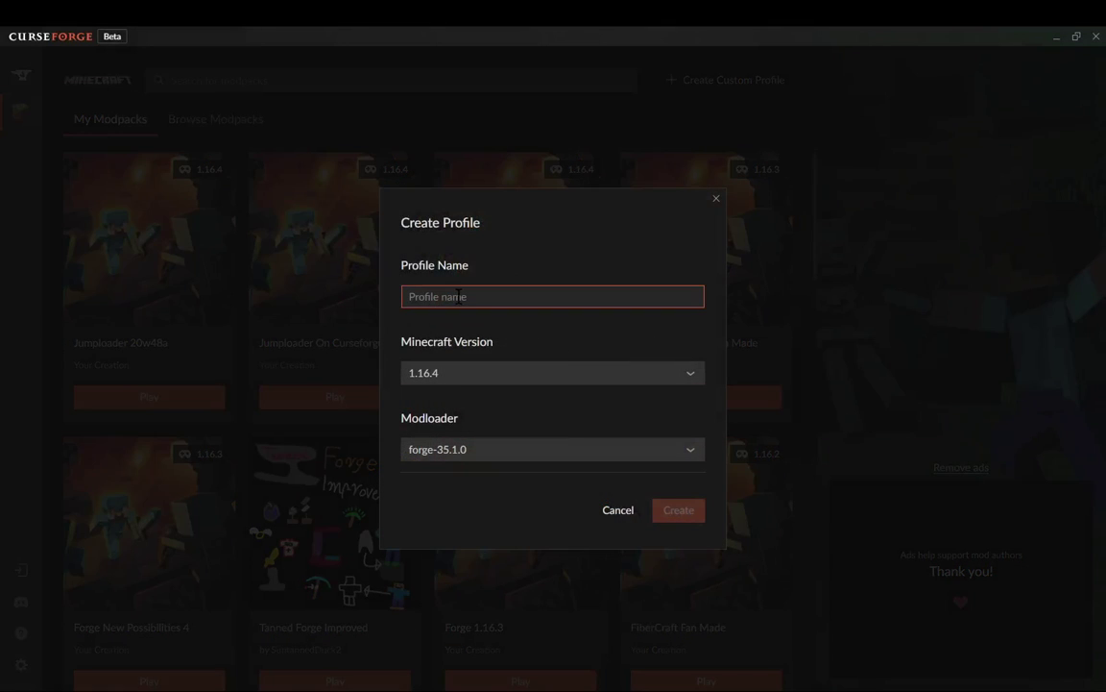
text(Jumploader)
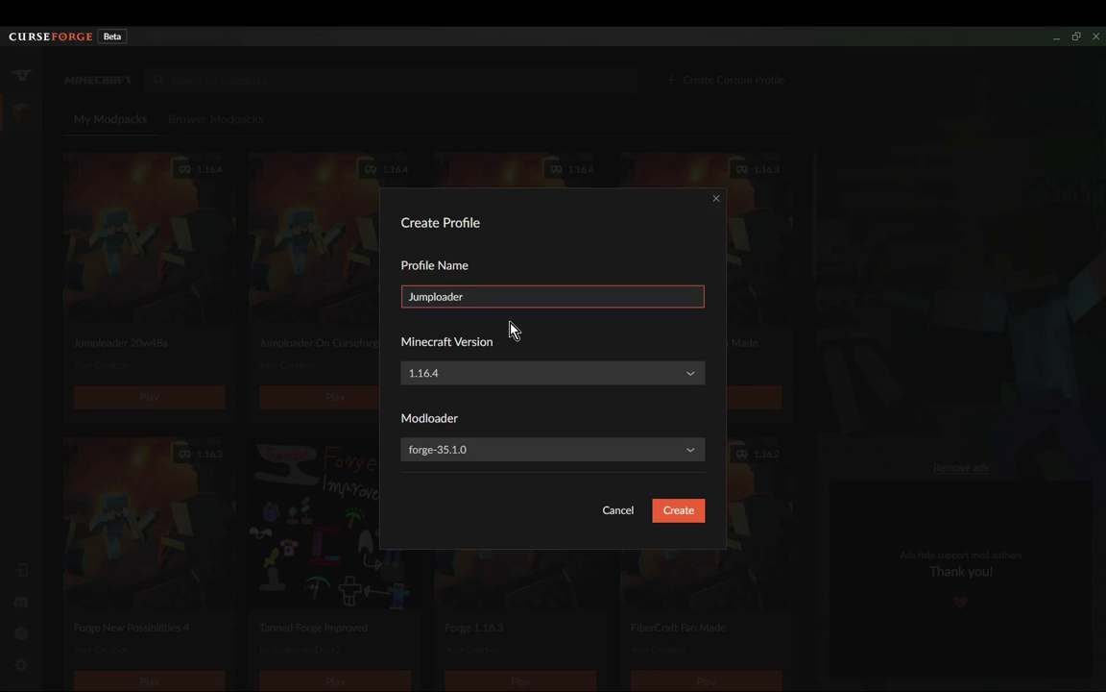
text( 1.16.4)
click(480, 452)
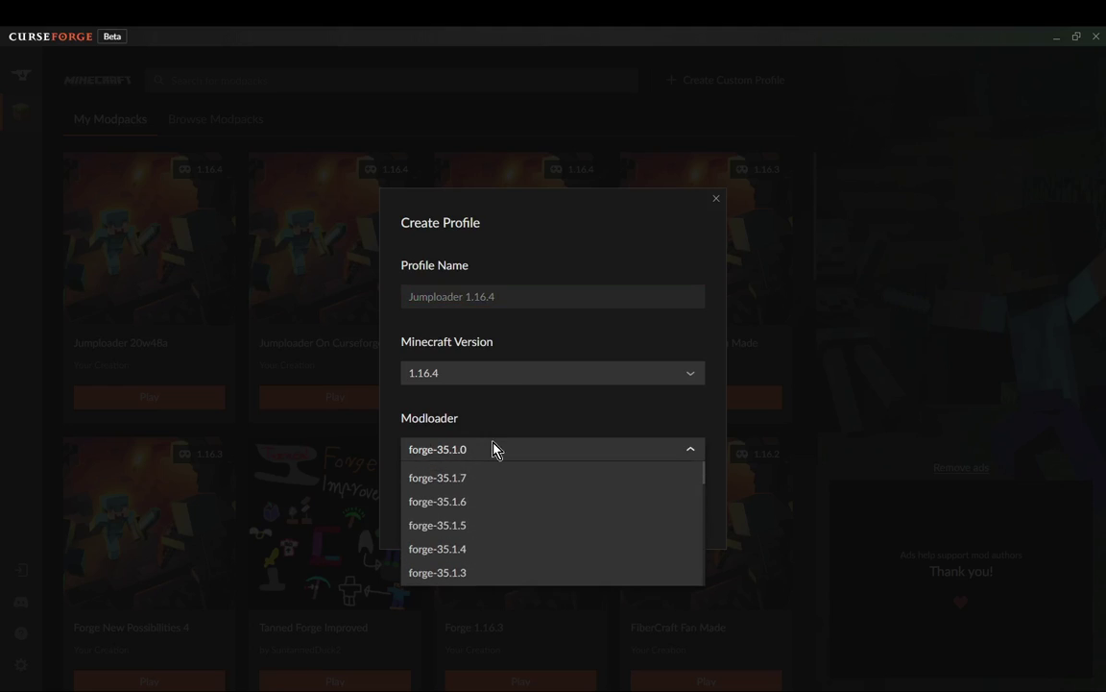
click(493, 449)
click(470, 376)
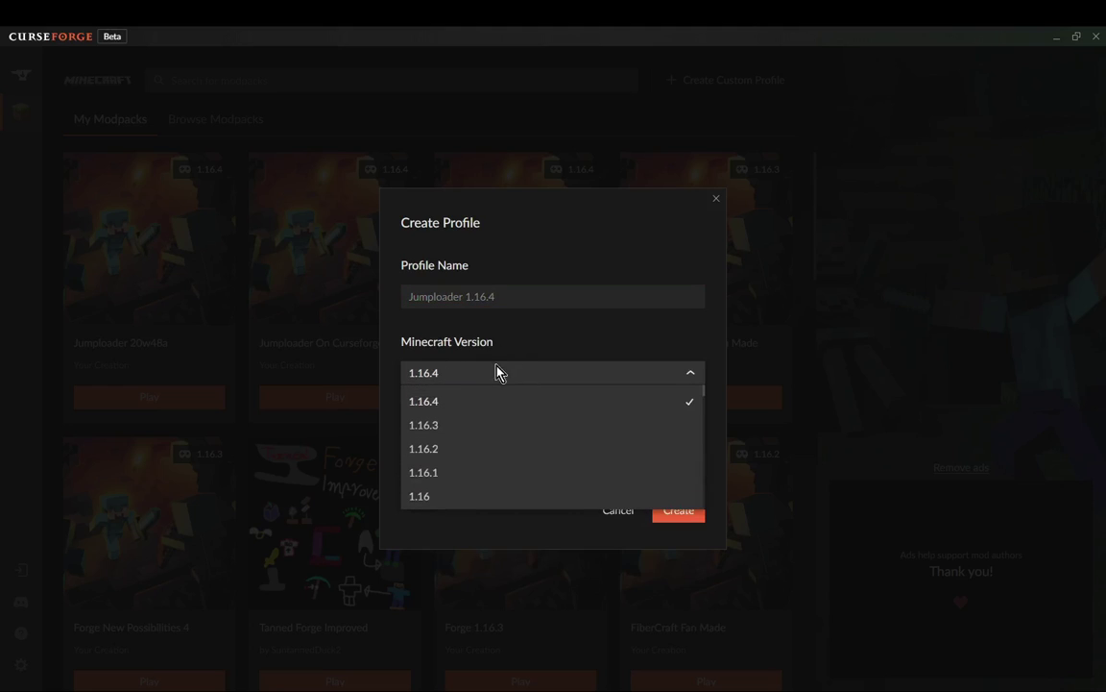
click(497, 372)
click(682, 517)
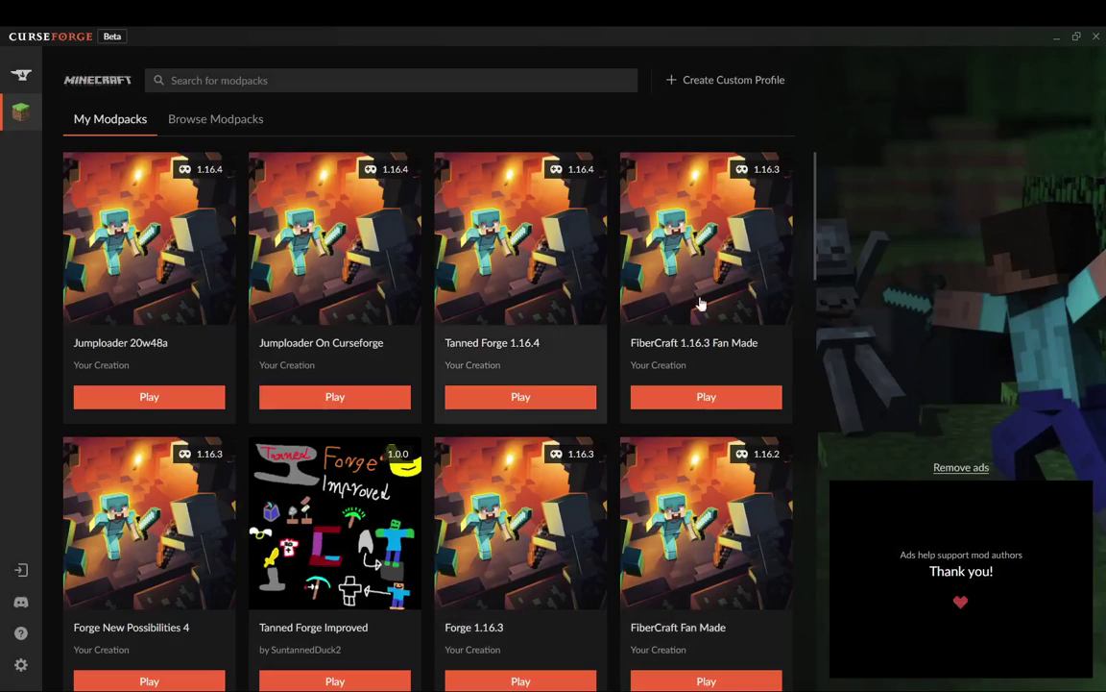
Step: Scroll to the new Jumploader 1.16.4 profile and open its details
scroll(590, 529, down, 15)
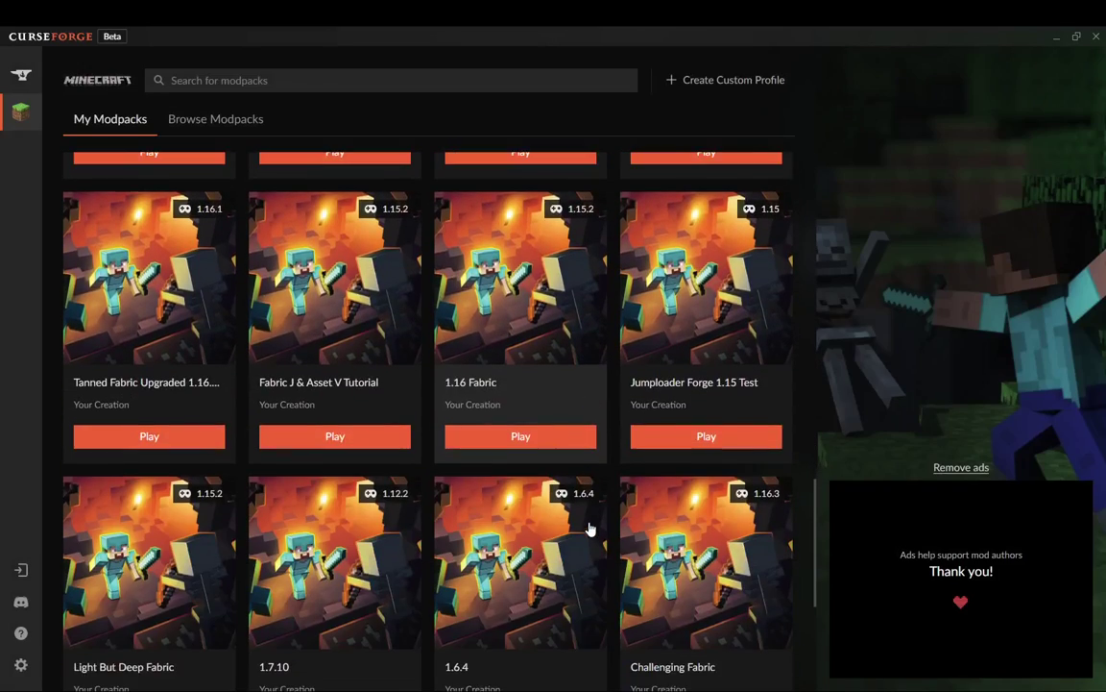
scroll(590, 528, down, 4)
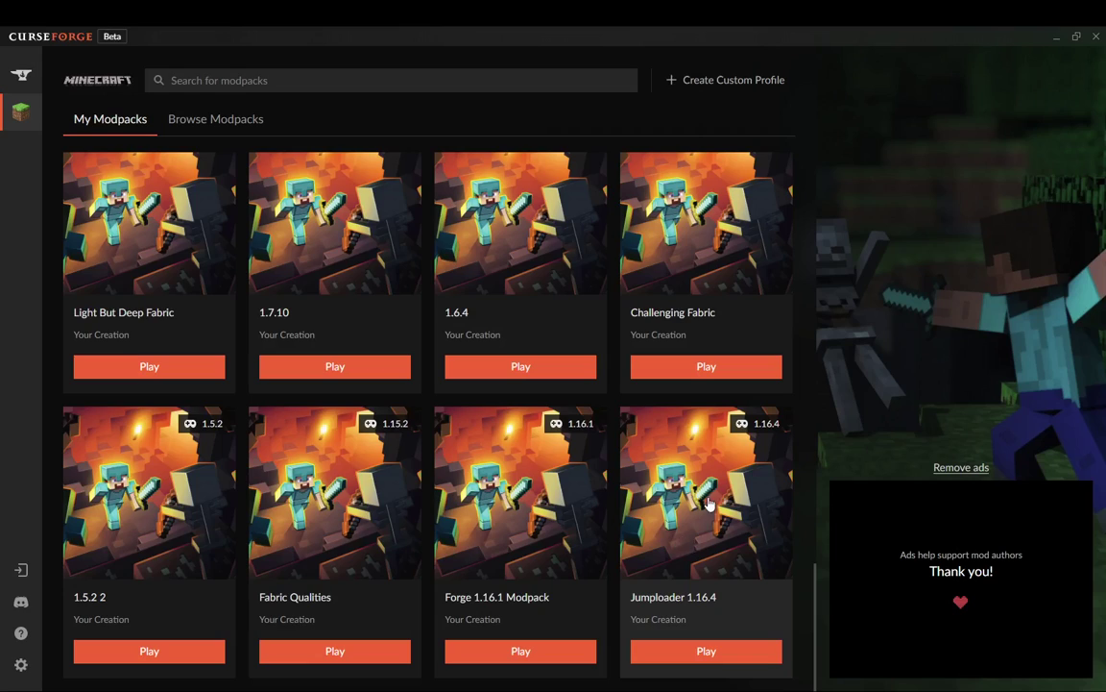
click(709, 503)
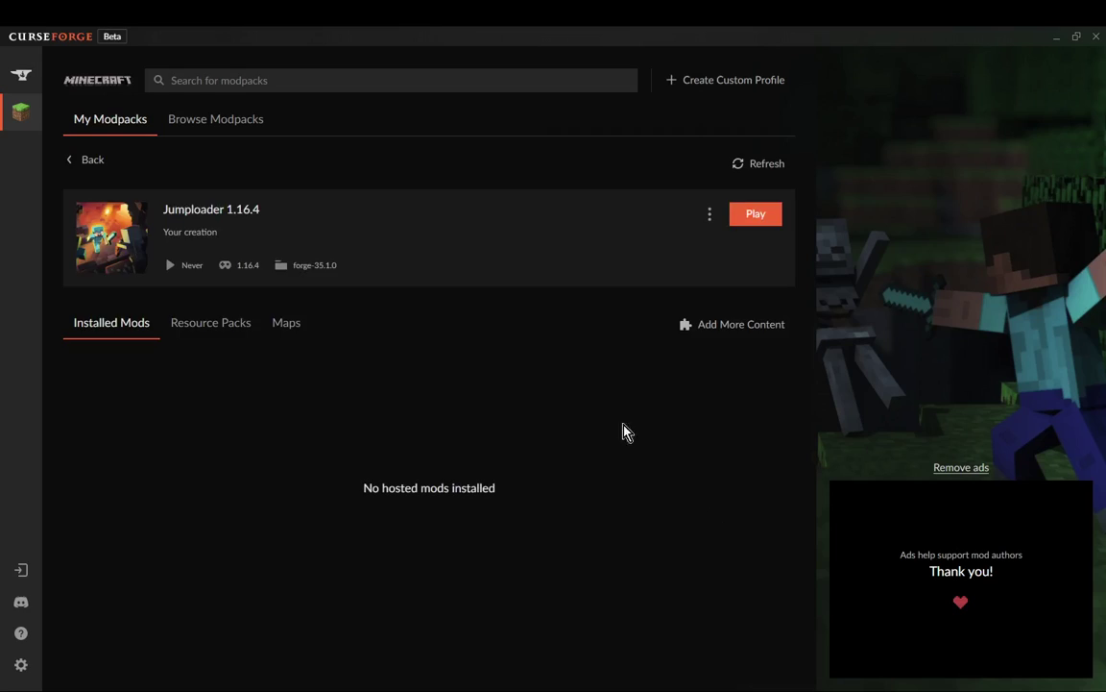
Step: Search for and install Fabric API and Jumploader into the profile
click(716, 329)
click(395, 123)
text(fabric api)
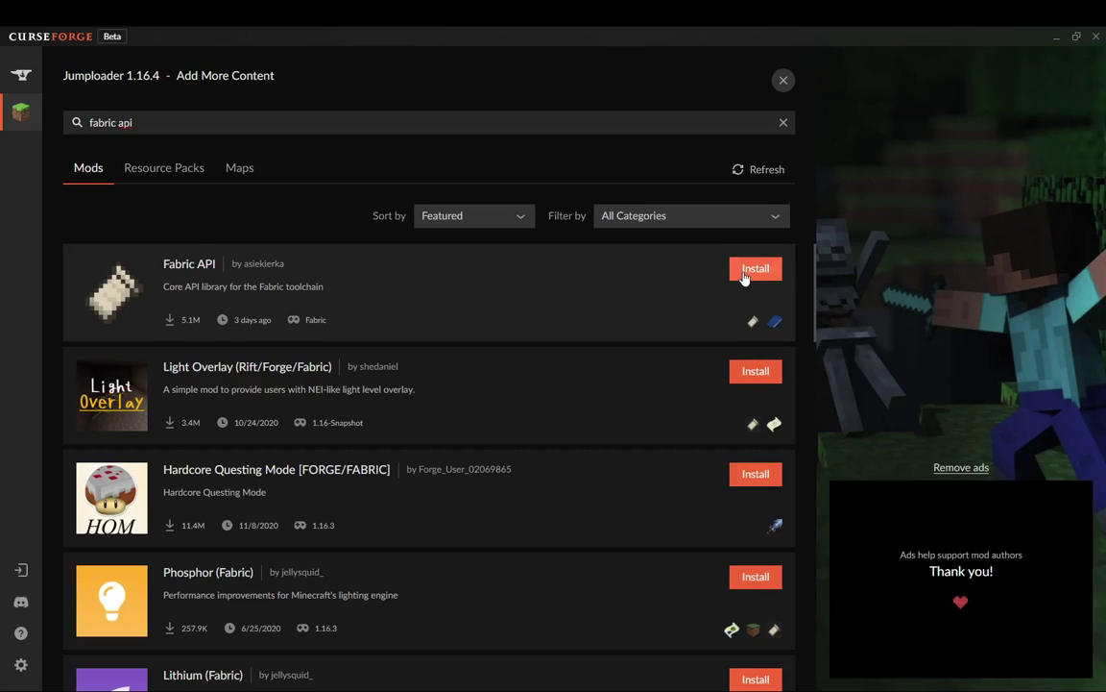
click(755, 268)
triple_click(201, 121)
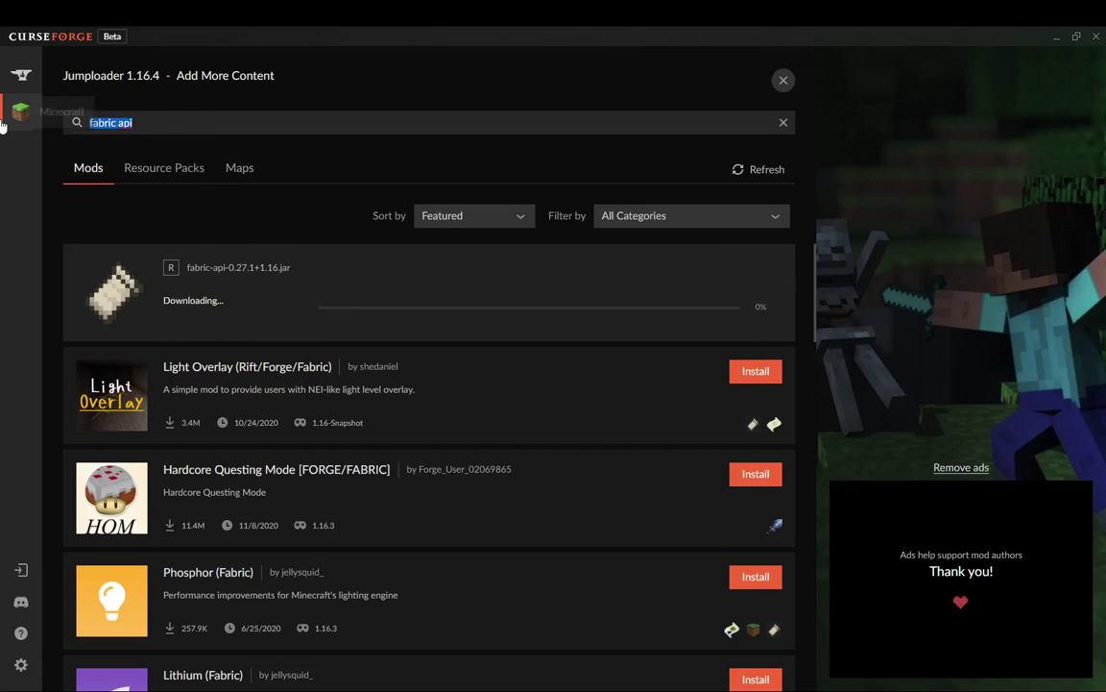
text(jumpload)
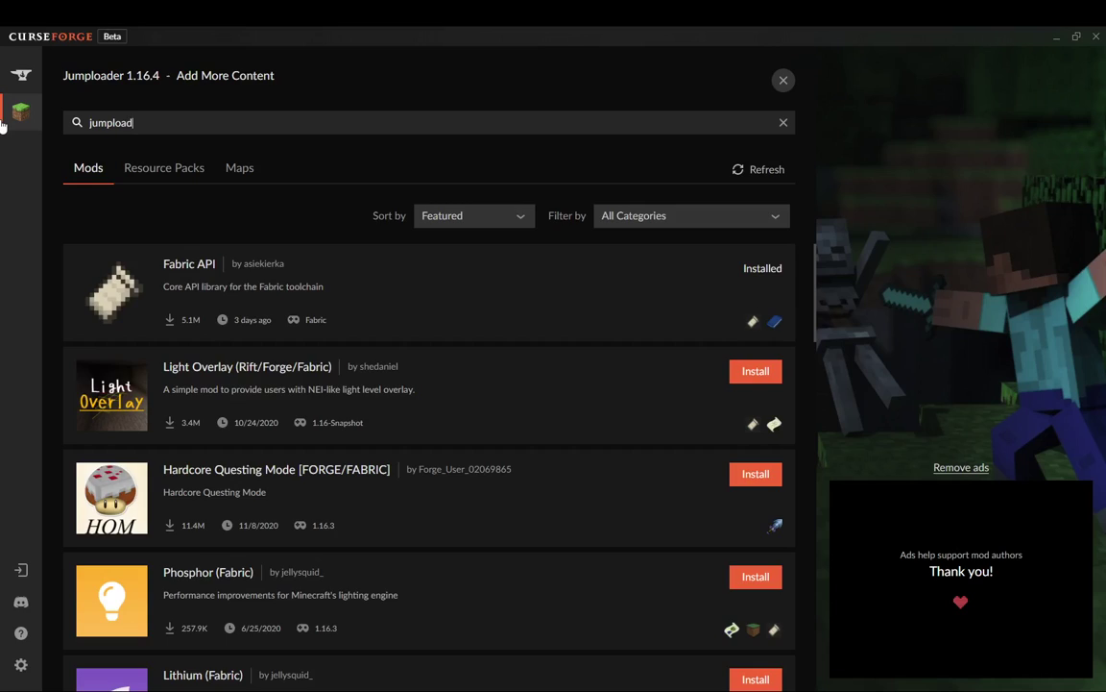
text(er)
click(758, 268)
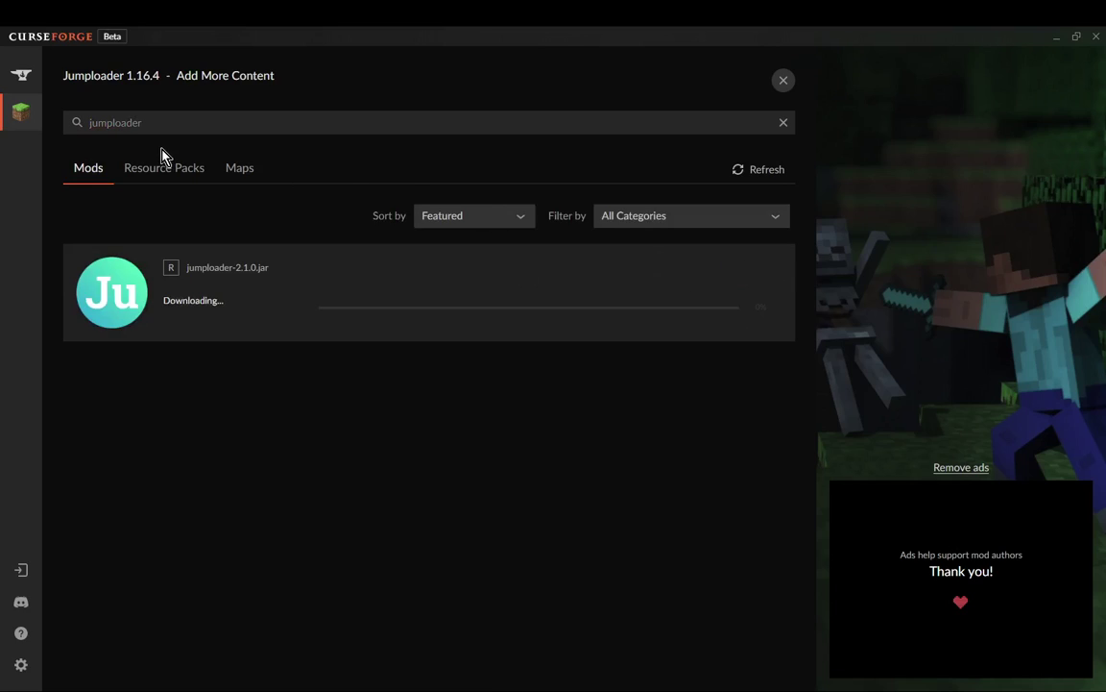
Step: Install Blockus and Roughly Enough Items, then close the mod browser
double_click(110, 122)
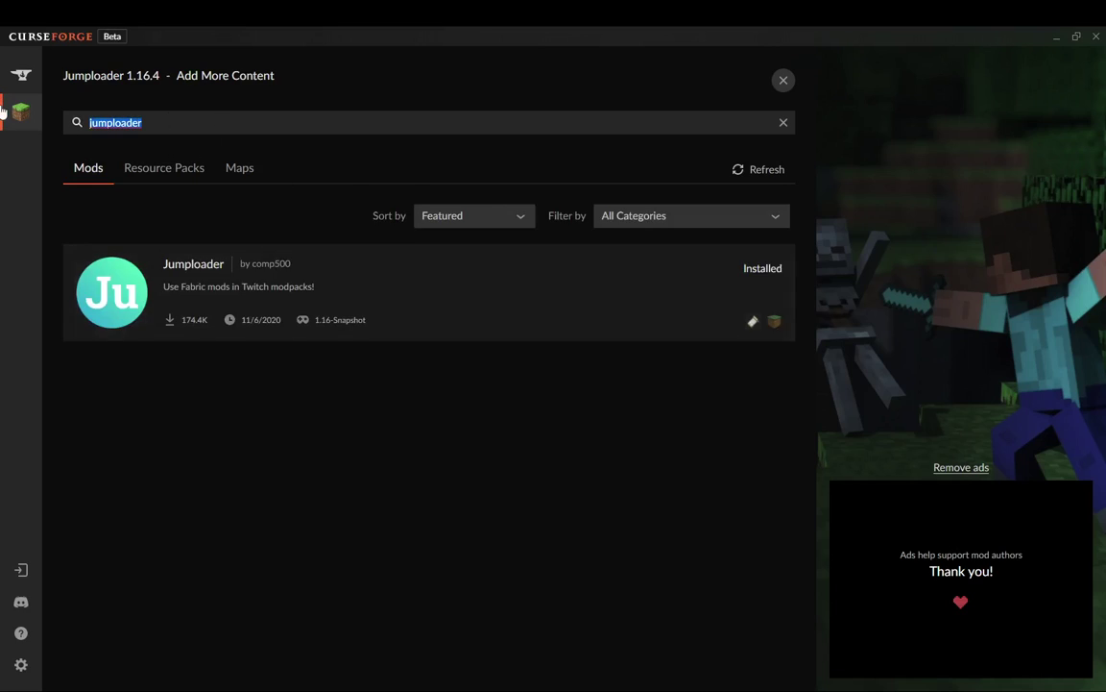
text(blockus)
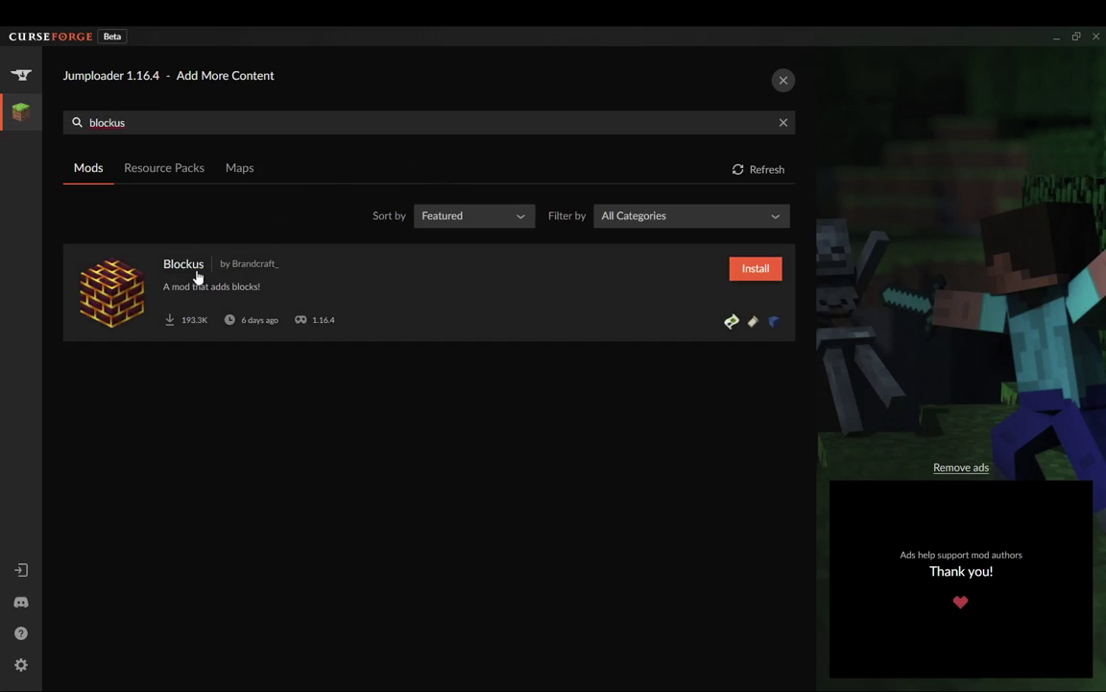
click(741, 271)
double_click(456, 118)
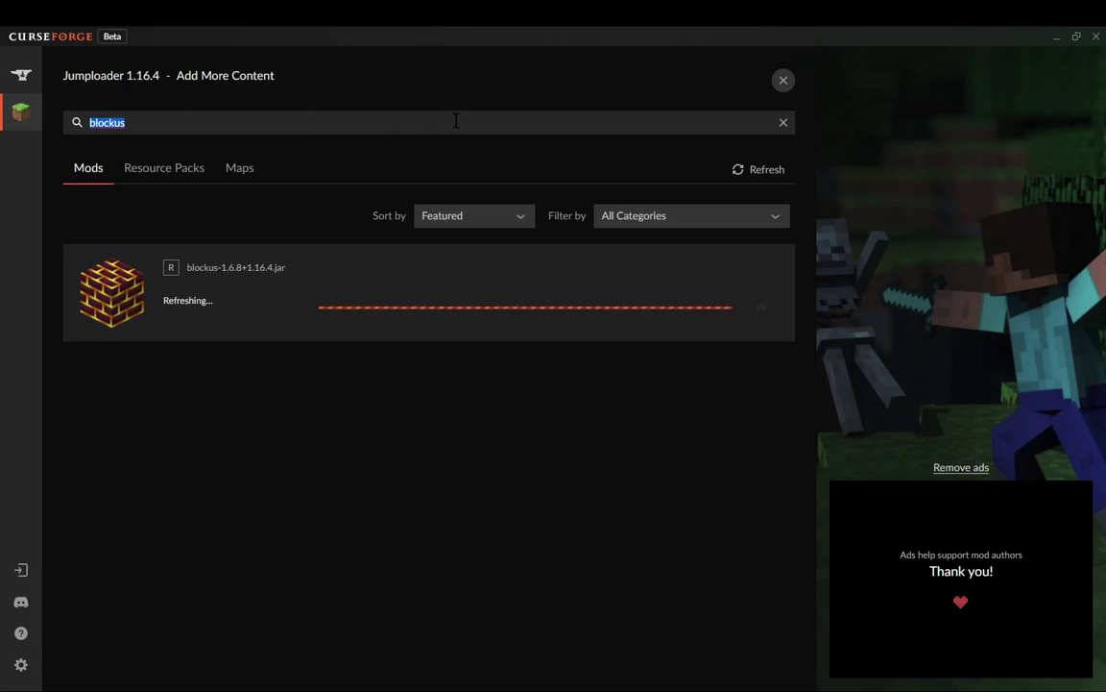
key(BackSpace)
text(roughly en)
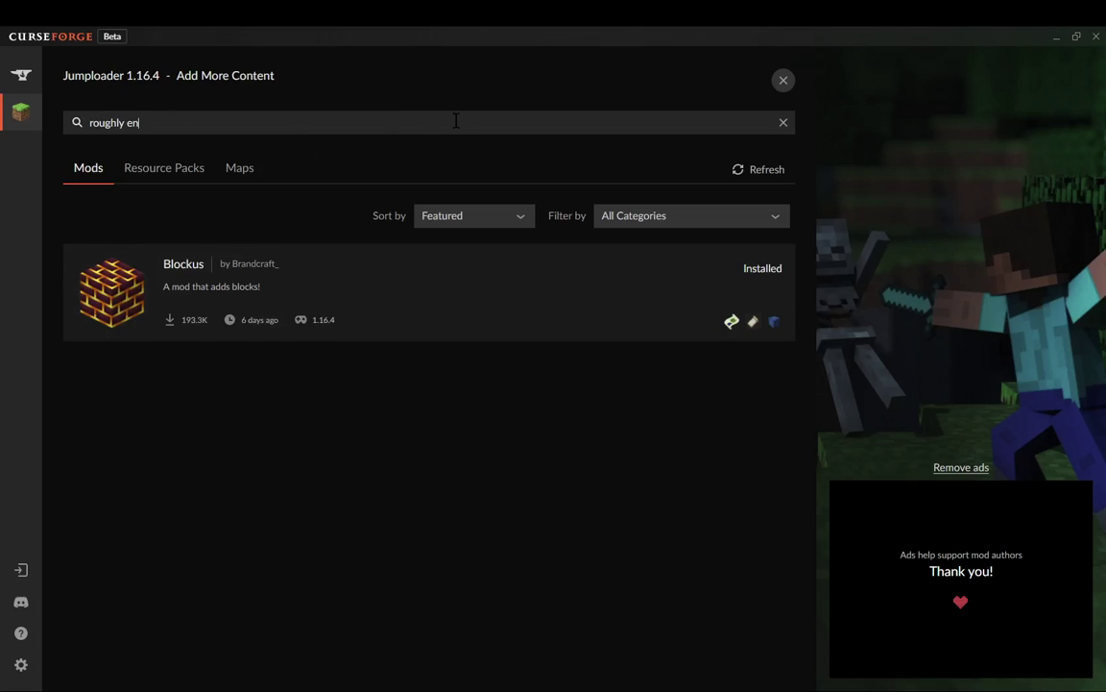
text(ough items)
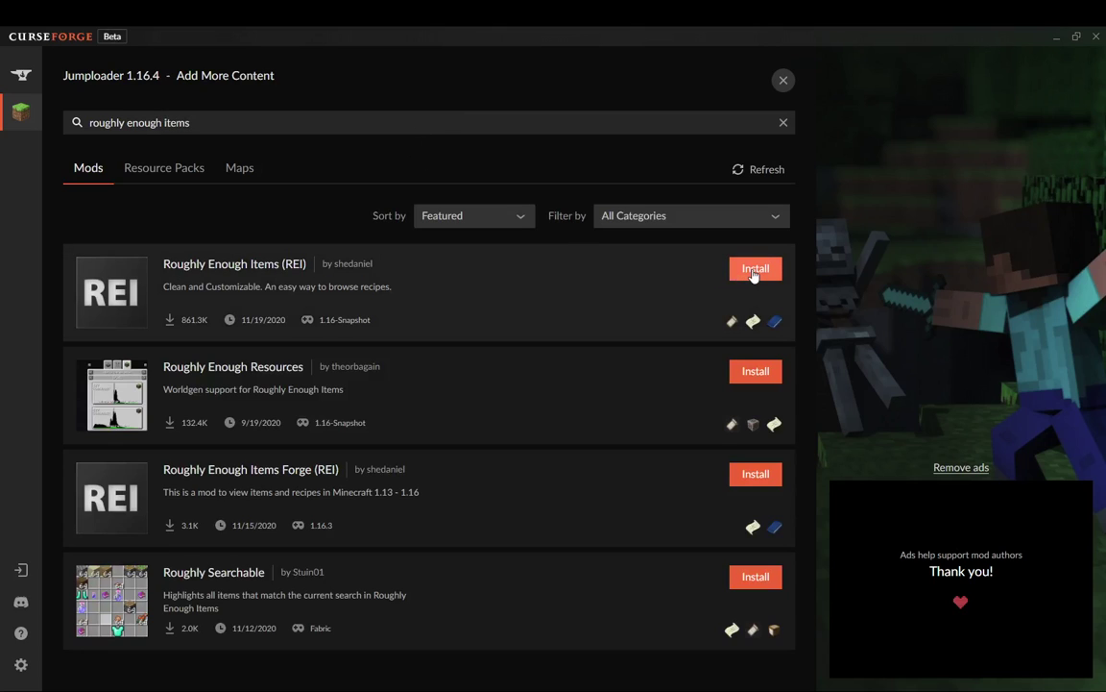
click(754, 272)
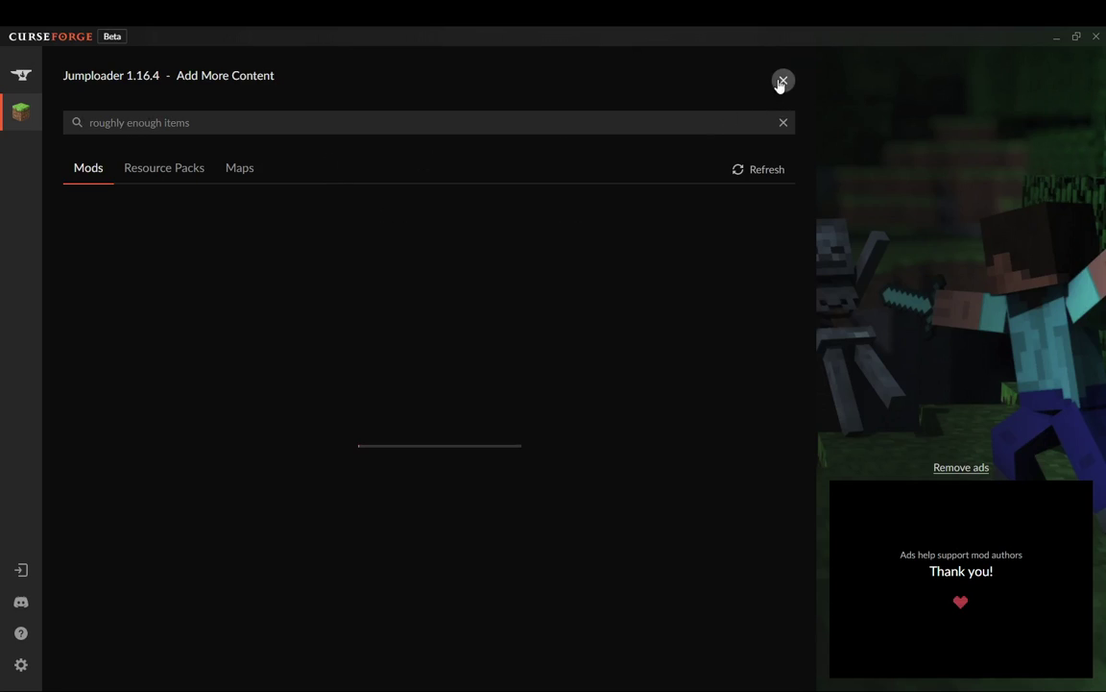
click(782, 82)
Step: Reopen the mod browser, install Just Enough Items and Iron Chests, then close it
click(780, 84)
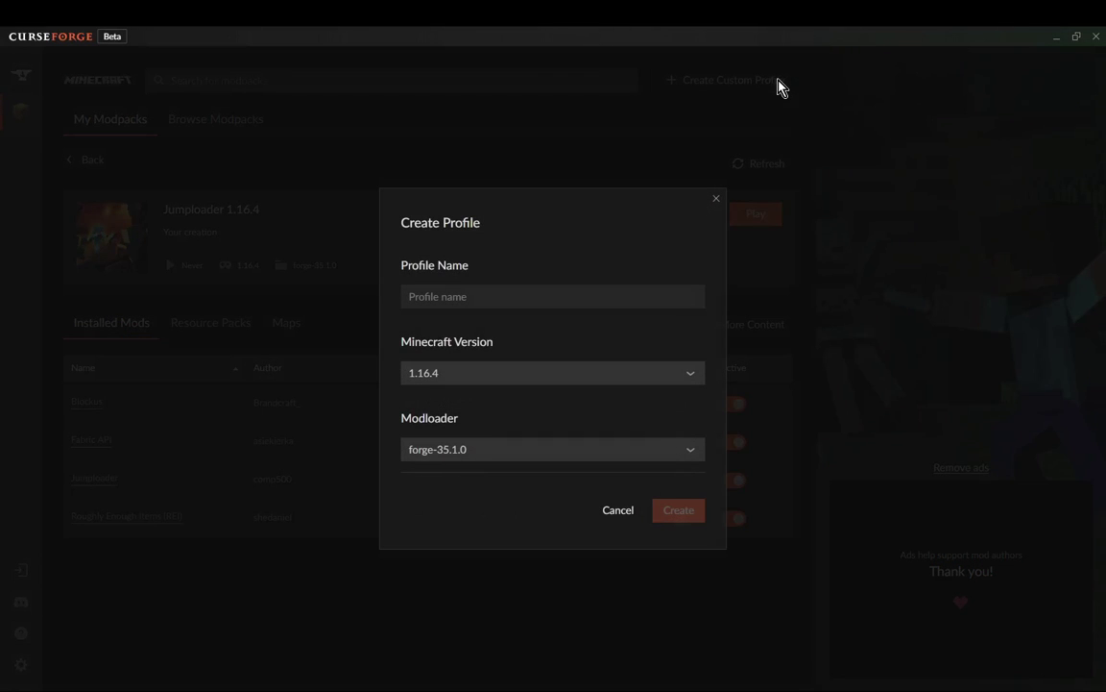
click(716, 199)
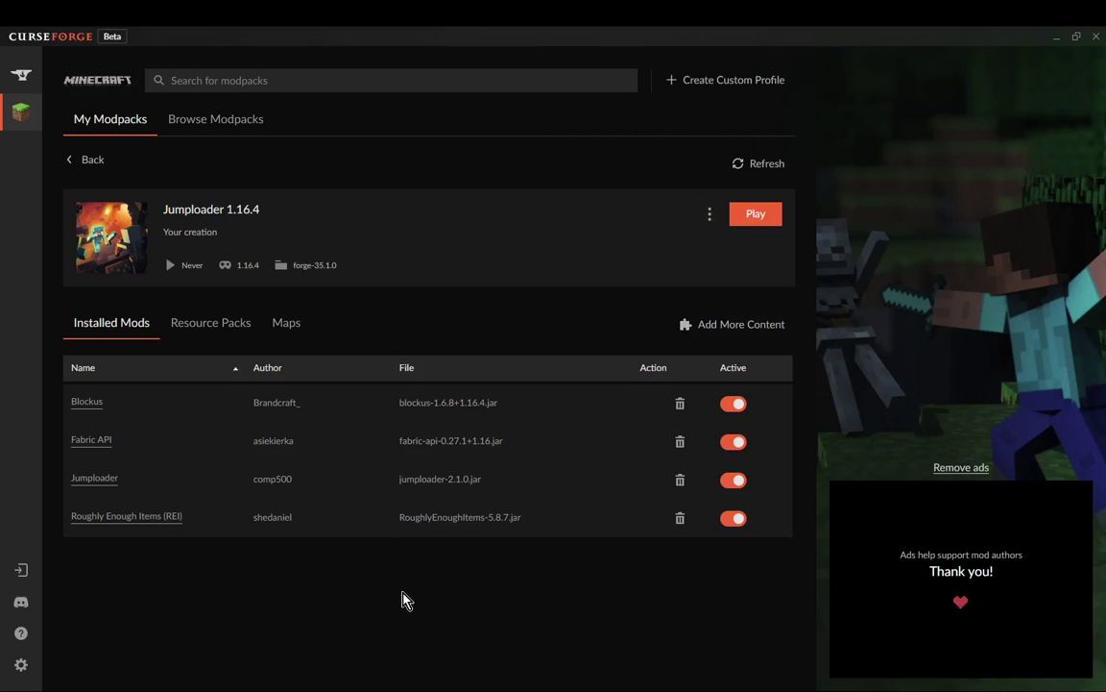
click(730, 330)
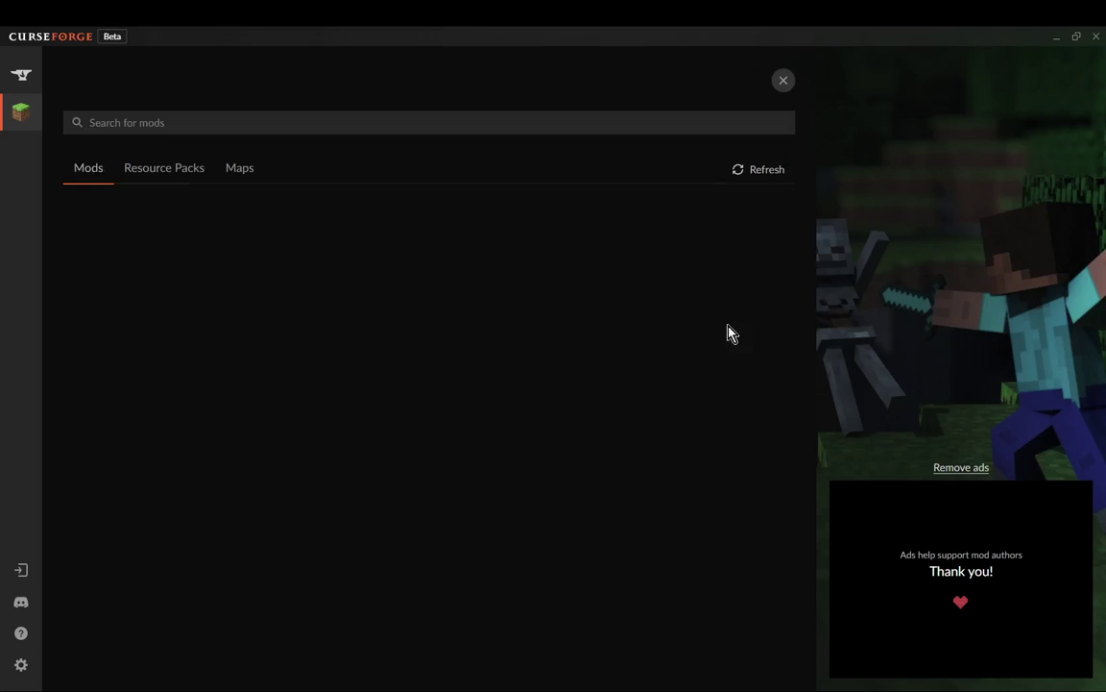
click(756, 268)
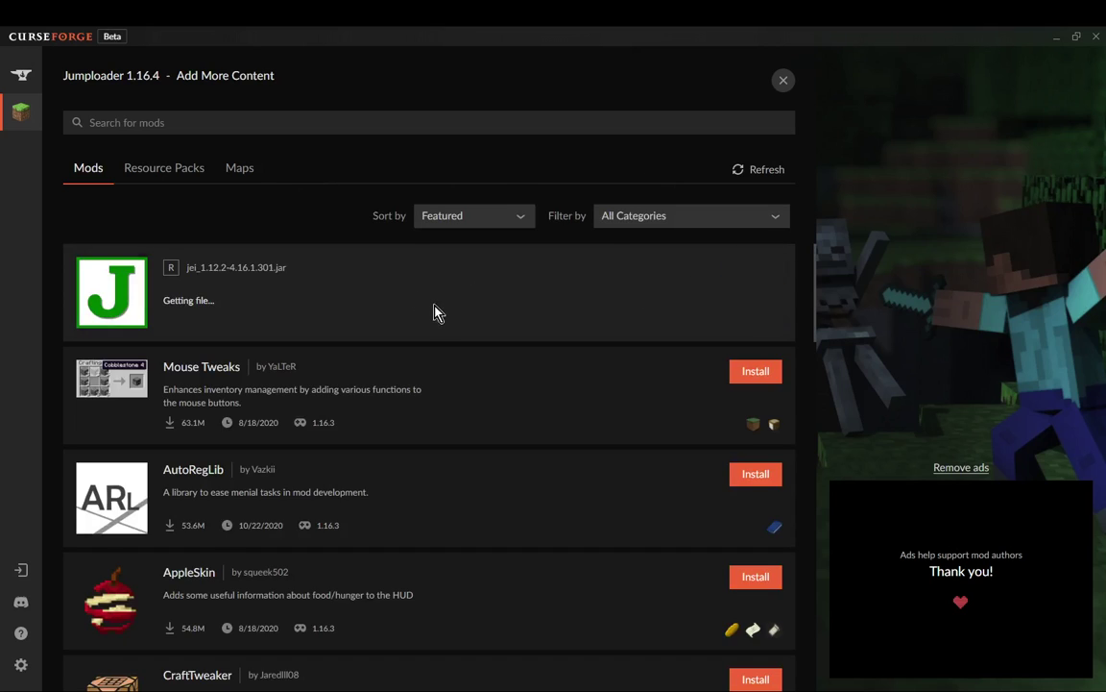
scroll(434, 312, down, 5)
click(756, 251)
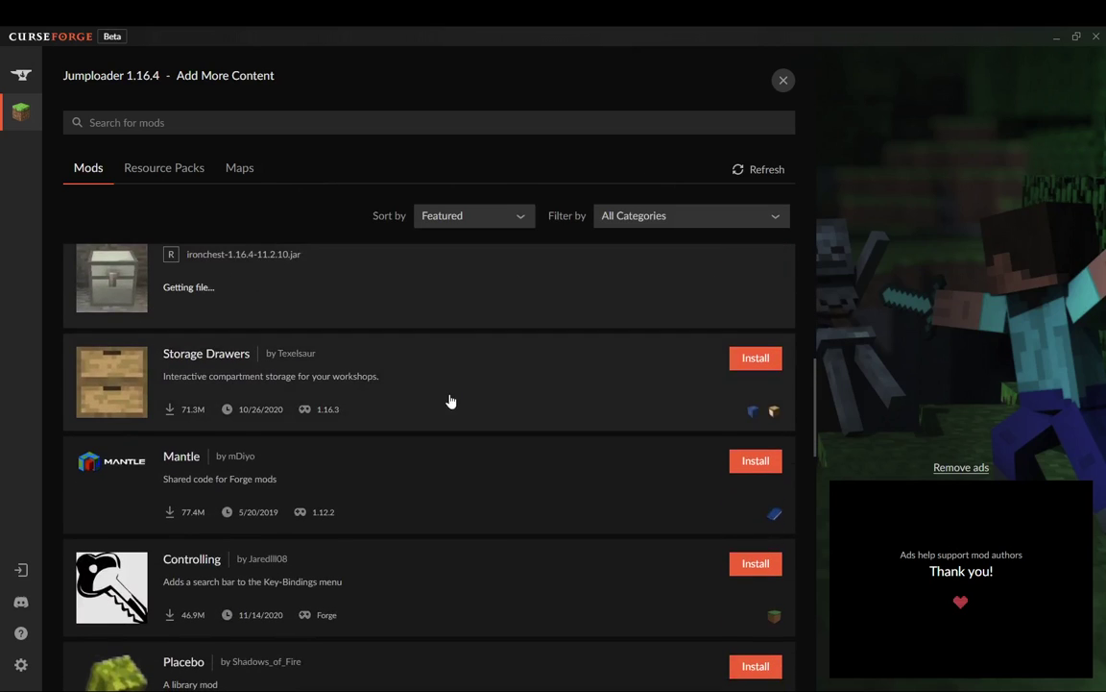
scroll(449, 400, up, 3)
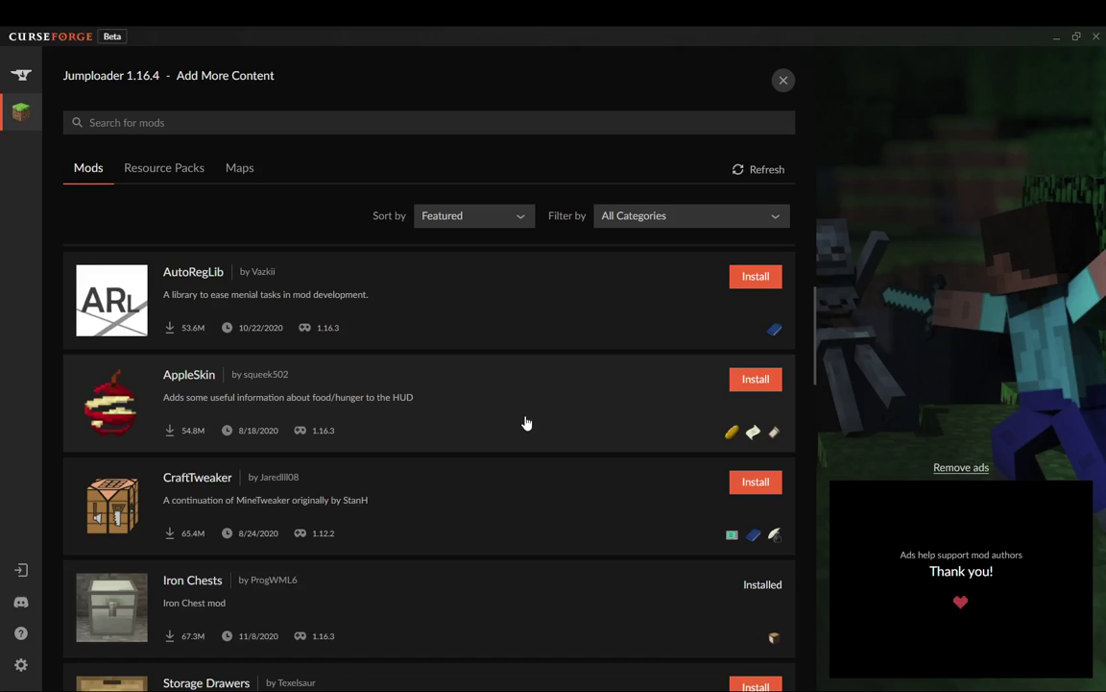
scroll(526, 423, up, 2)
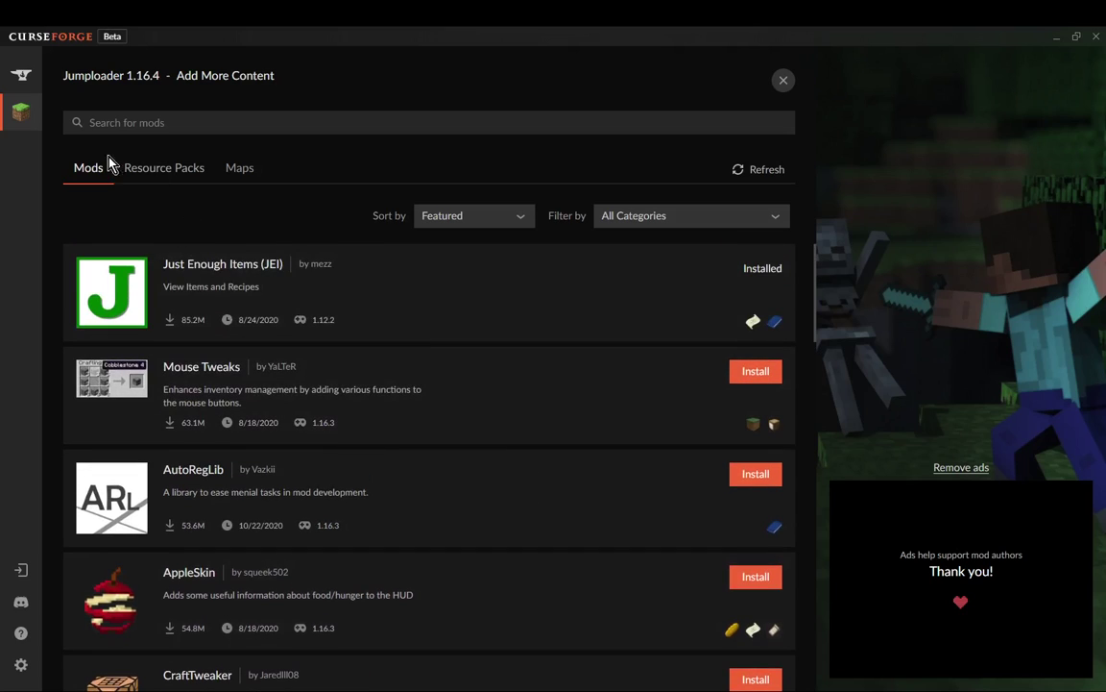
click(783, 79)
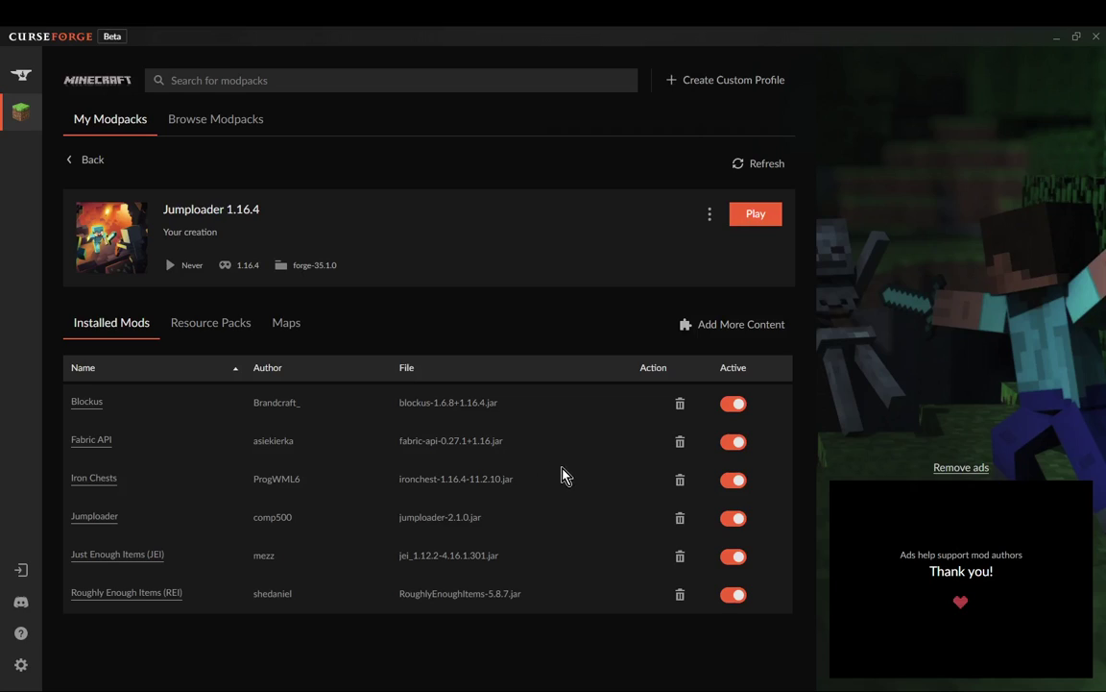
Step: Launch the Jumploader 1.16.4 profile with its Play button
click(748, 215)
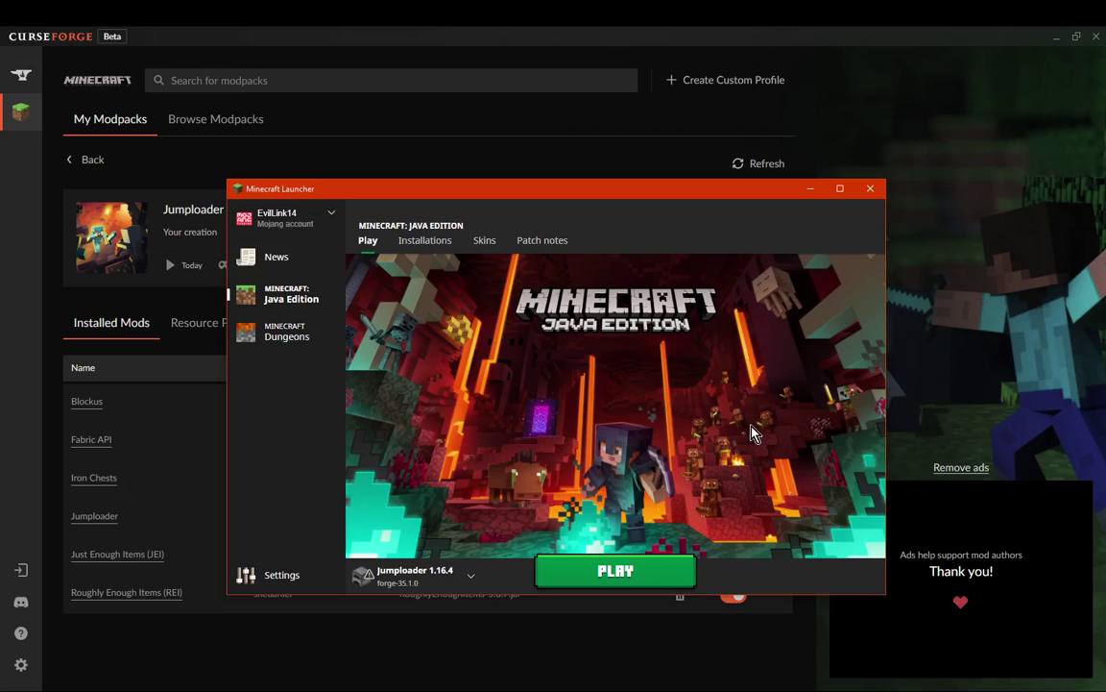
Step: Keep Jumploader 1.16.4 (forge-35.1.0) as the selected installation in the launcher dropdown
click(469, 574)
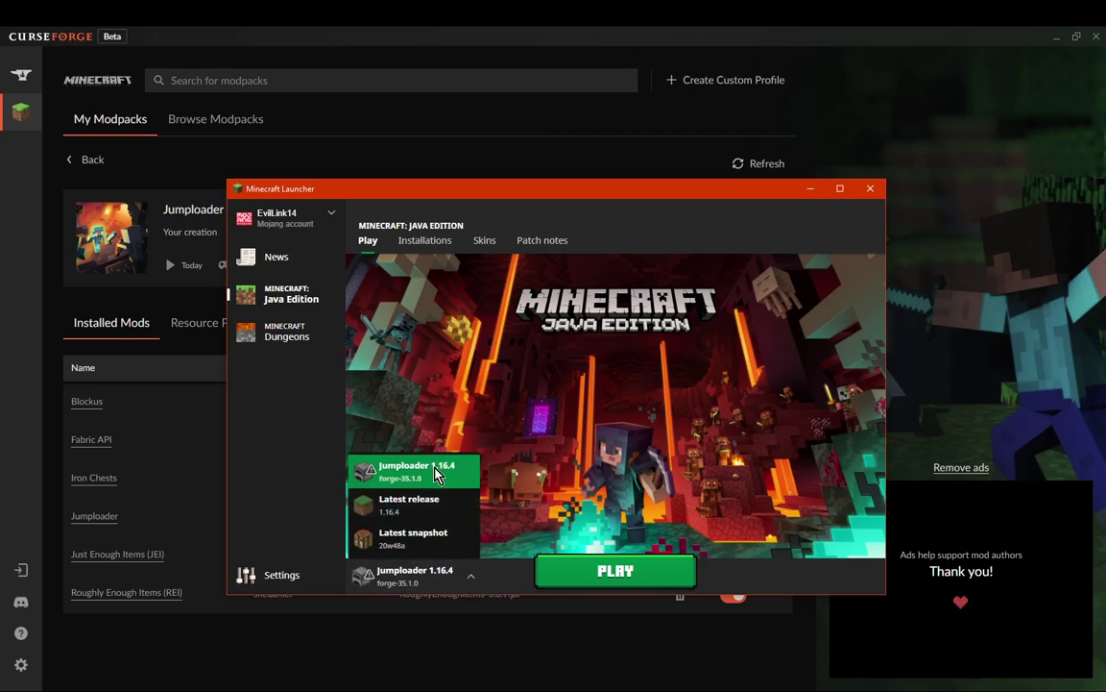
click(462, 581)
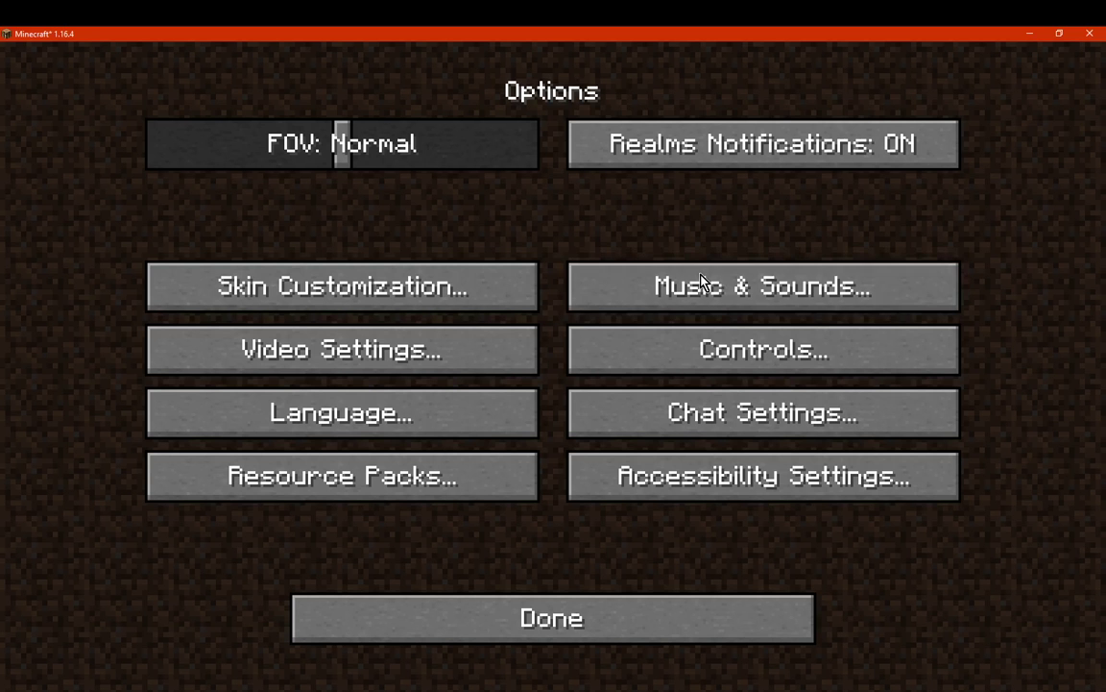
Step: Review the Music & Sounds volume sliders, then back out to the 1.16.4/Fabric title screen
click(702, 283)
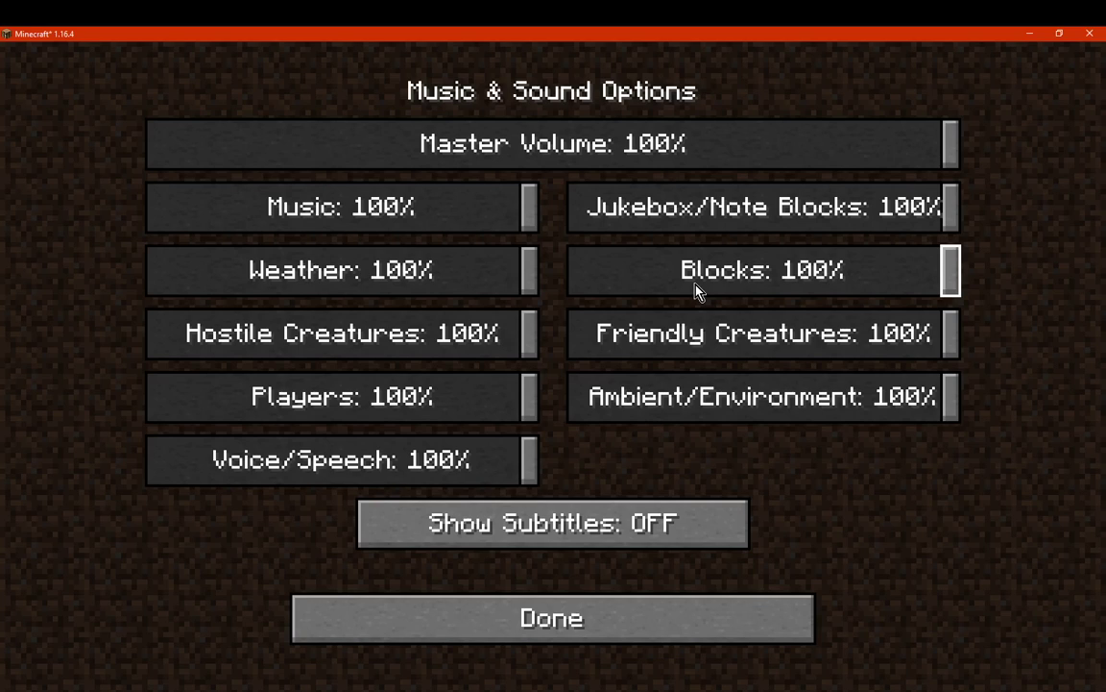
click(672, 618)
click(685, 502)
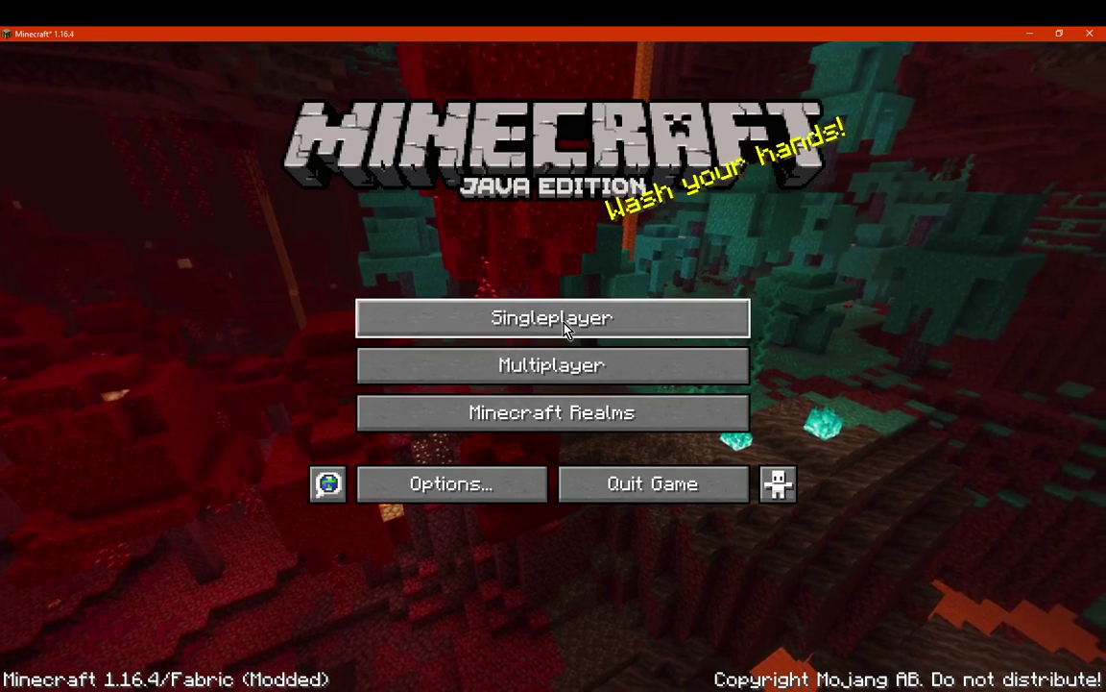
Step: Create a new singleplayer world in Creative mode with Allow Cheats on and a Bonus Chest
click(507, 290)
click(490, 365)
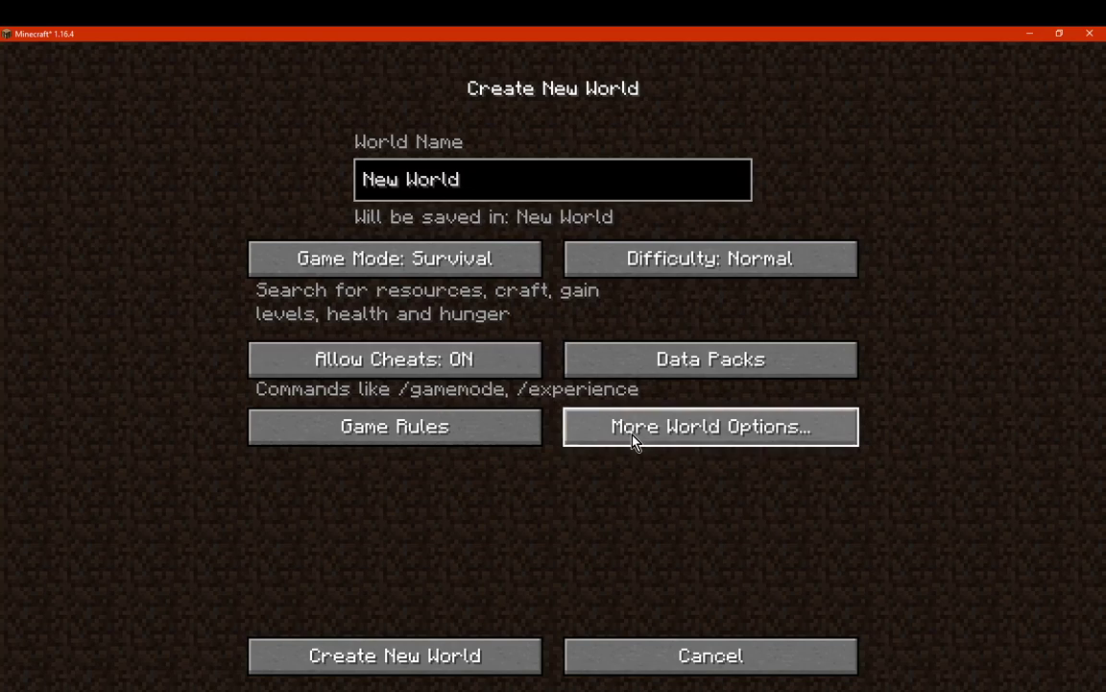
click(637, 434)
click(500, 370)
click(648, 432)
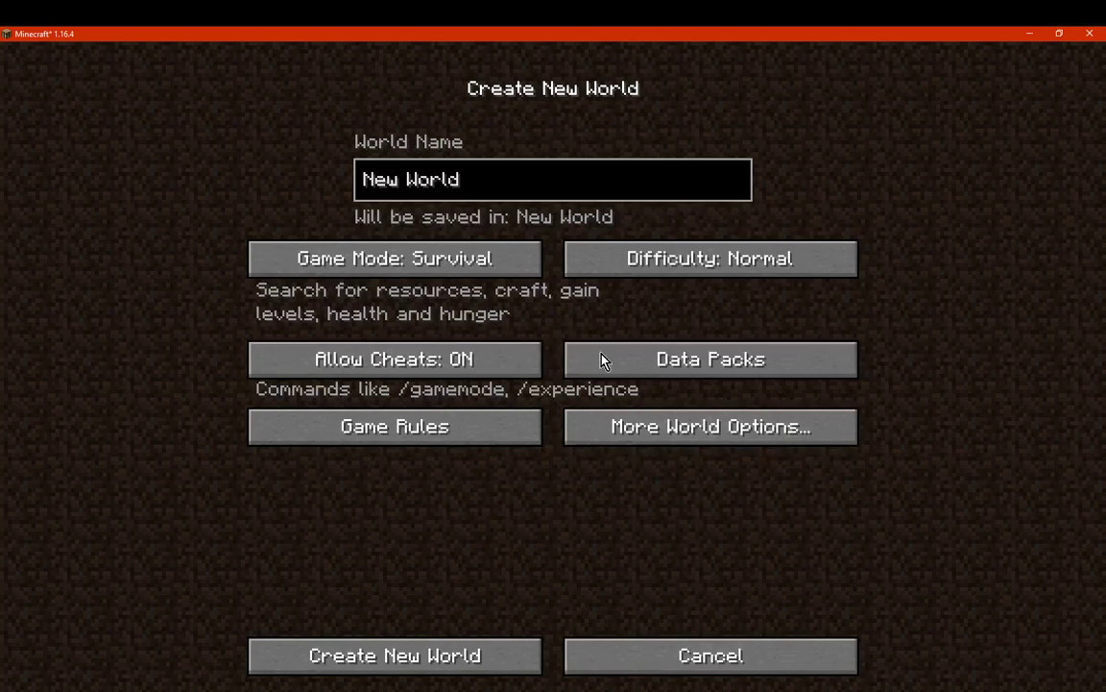
click(490, 267)
click(490, 267)
click(447, 661)
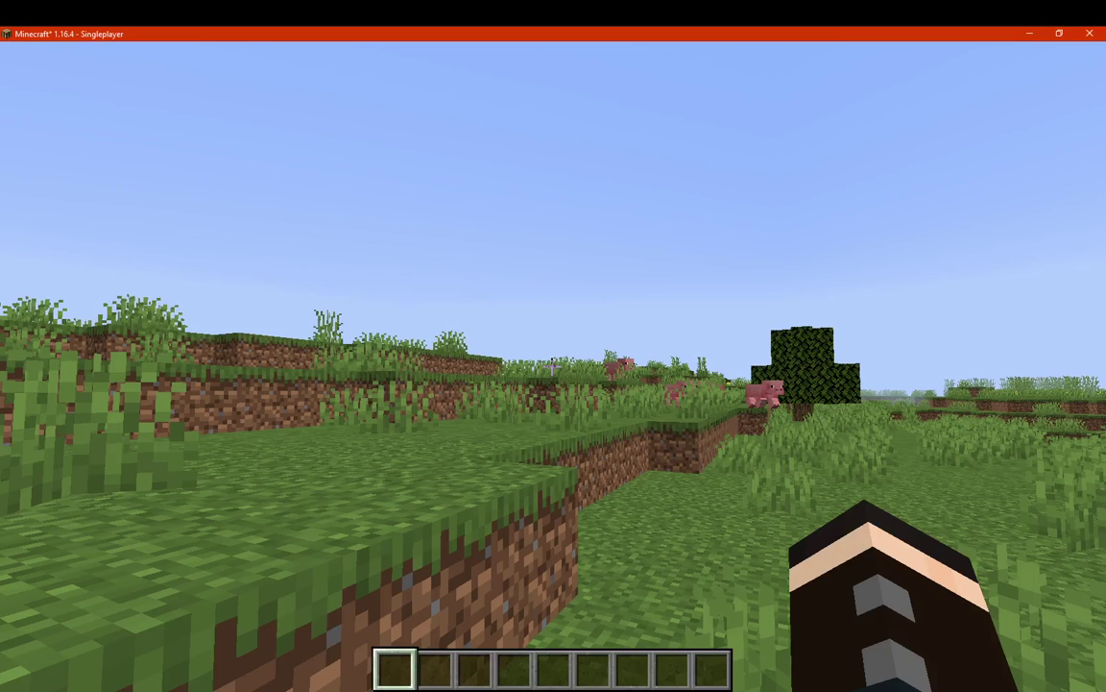
Step: In the inventory, look through the REI settings and a cyan block's recipe
key(e)
click(716, 519)
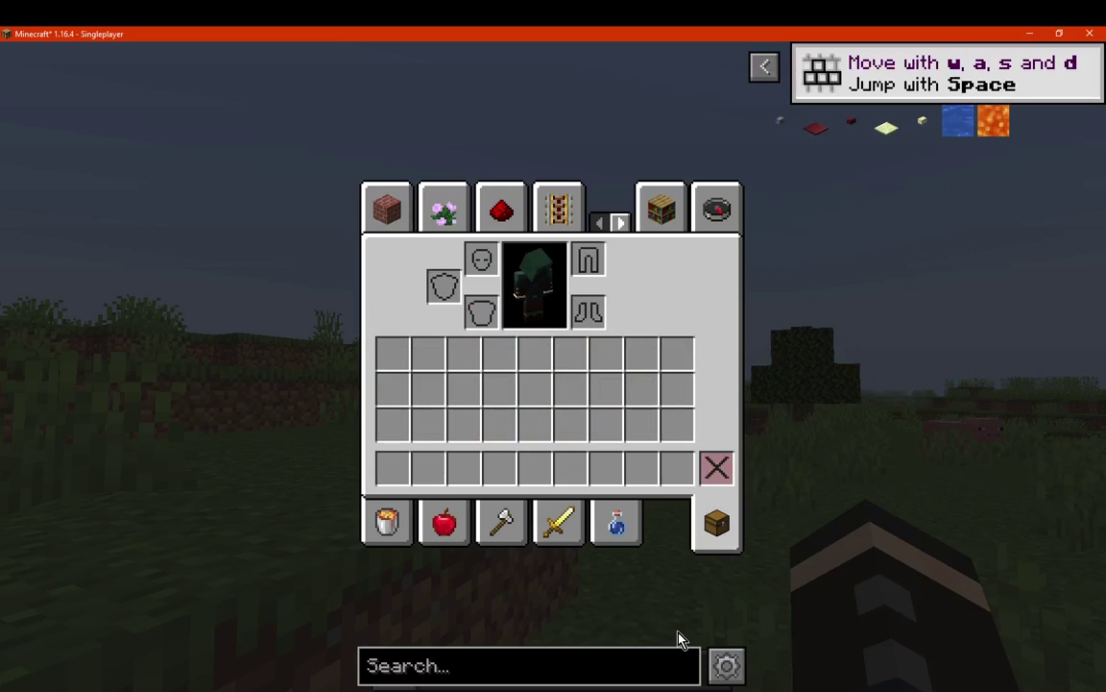
click(727, 667)
scroll(816, 576, down, 2)
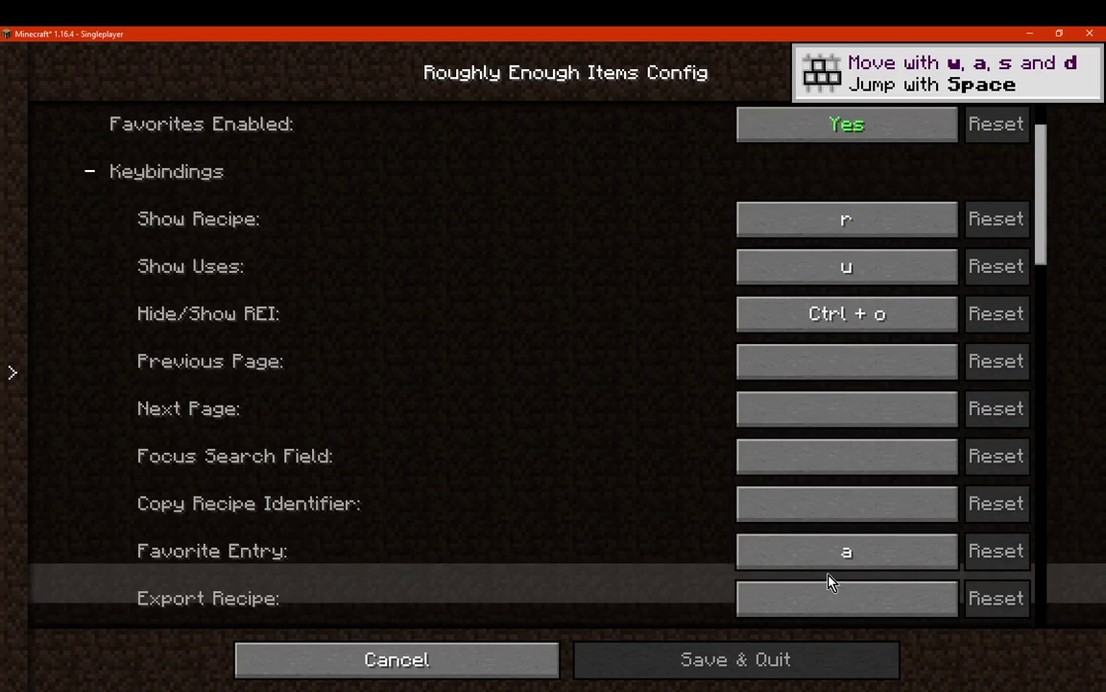
key(Escape)
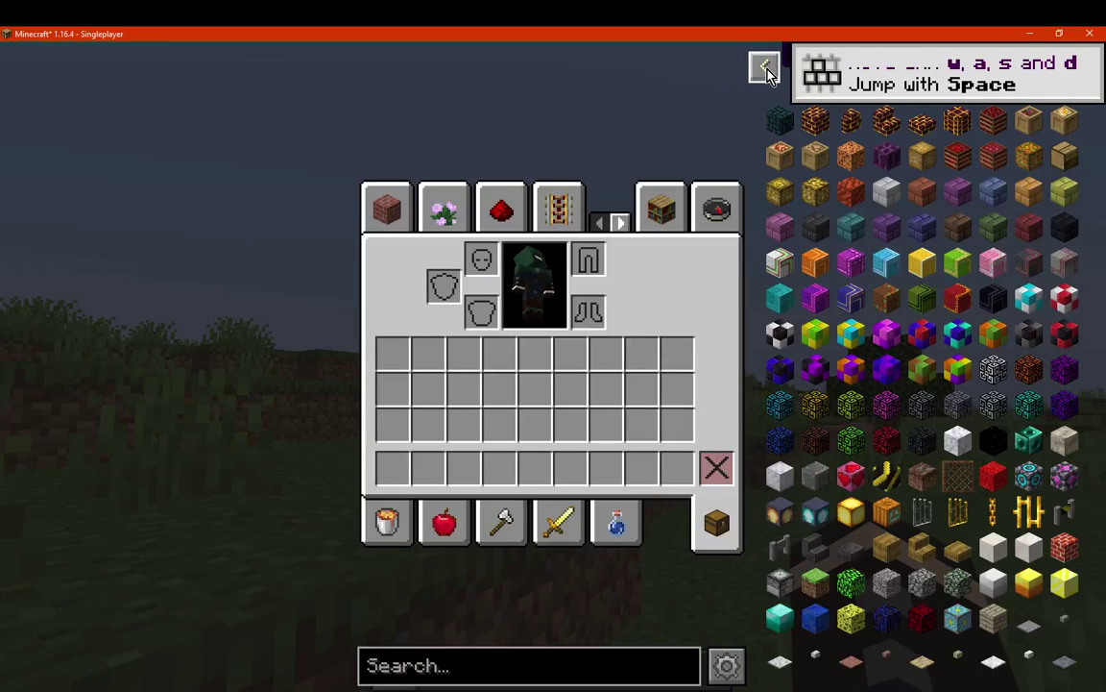
click(886, 261)
key(Escape)
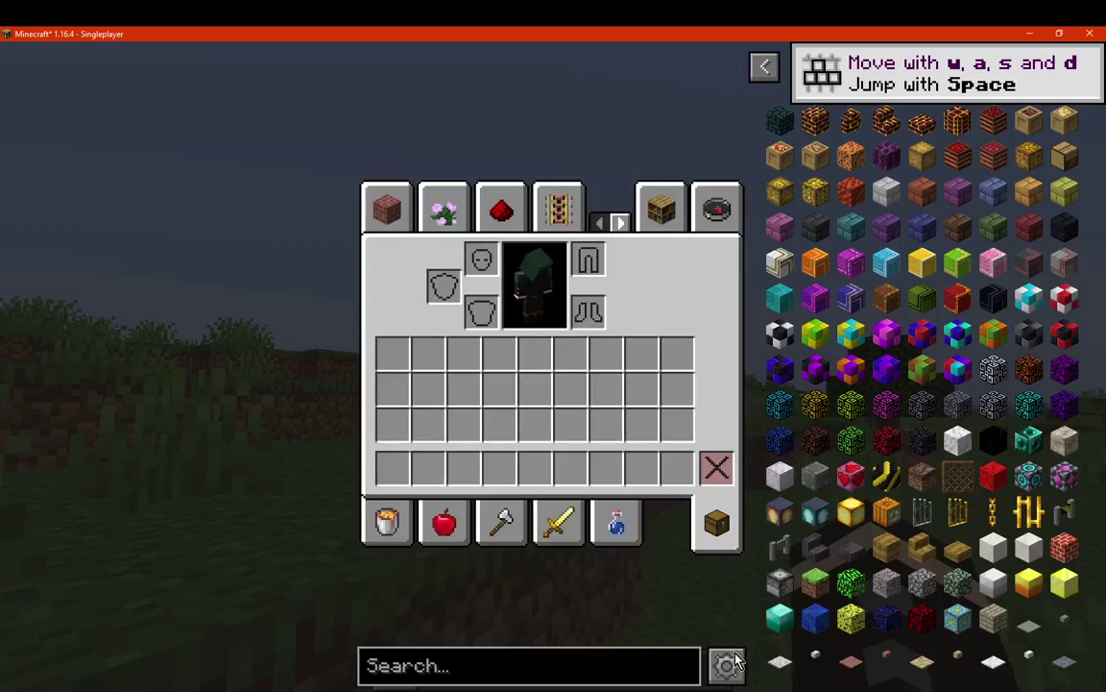
Step: Take Brown Patterned Wool and Stonecutter (Legacy) from REI and place both blocks in the world
click(885, 298)
click(780, 581)
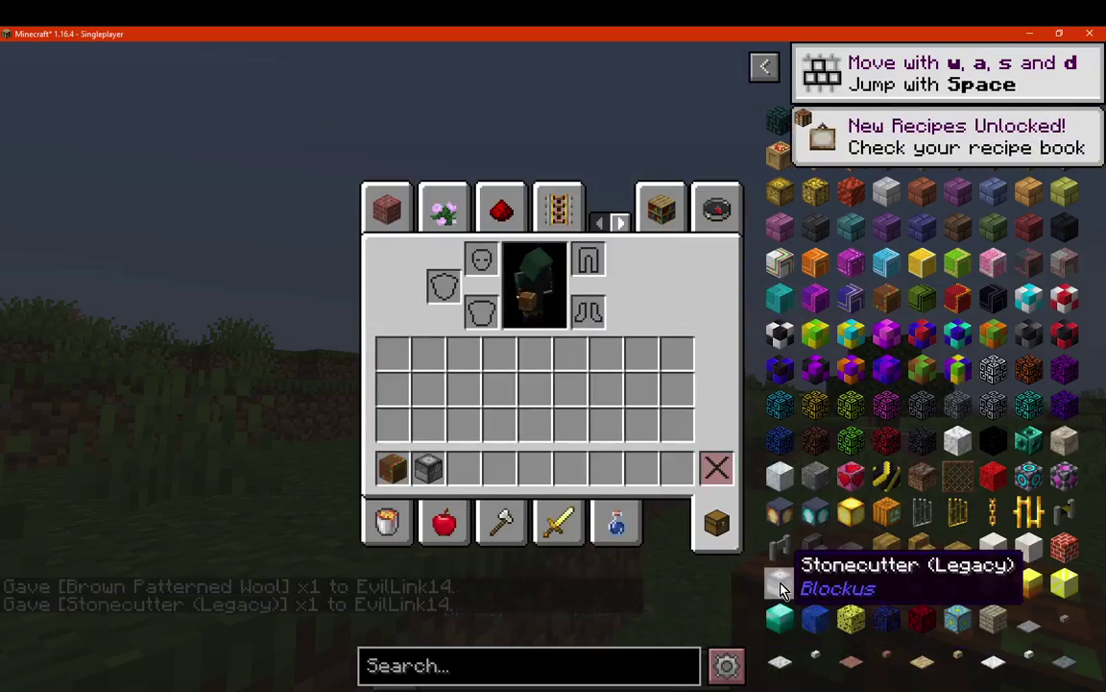
key(Escape)
right_click(553, 365)
key(2)
right_click(553, 365)
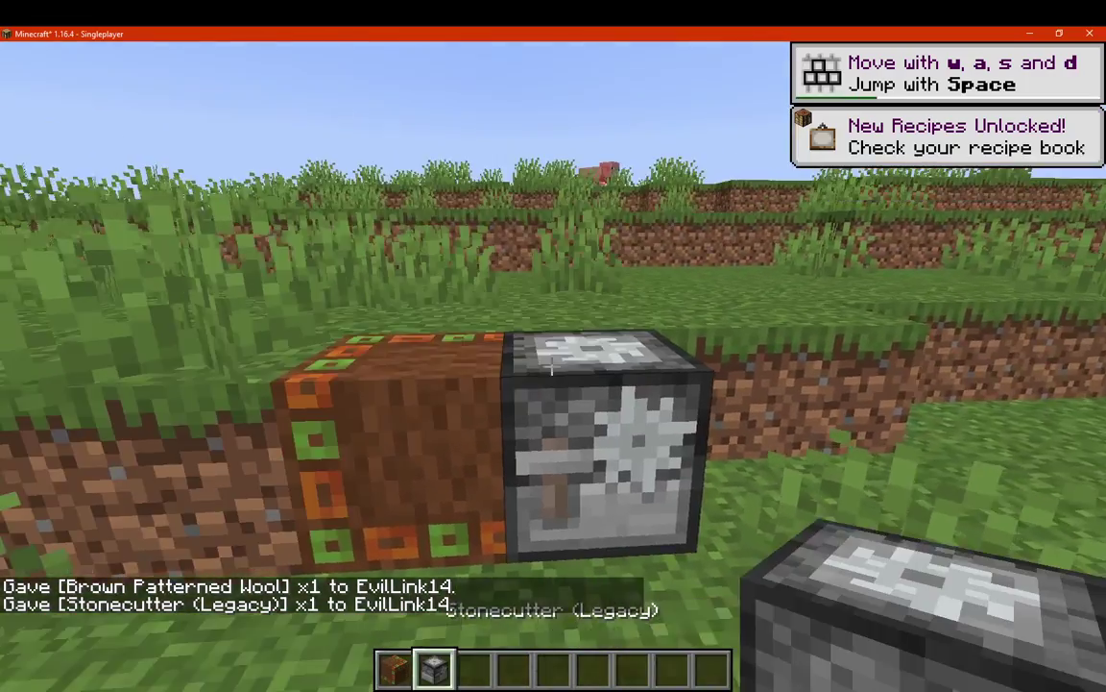
Step: Break the placed blocks, search REI for 'chest', clear the search and pause the game
key(e)
key(e)
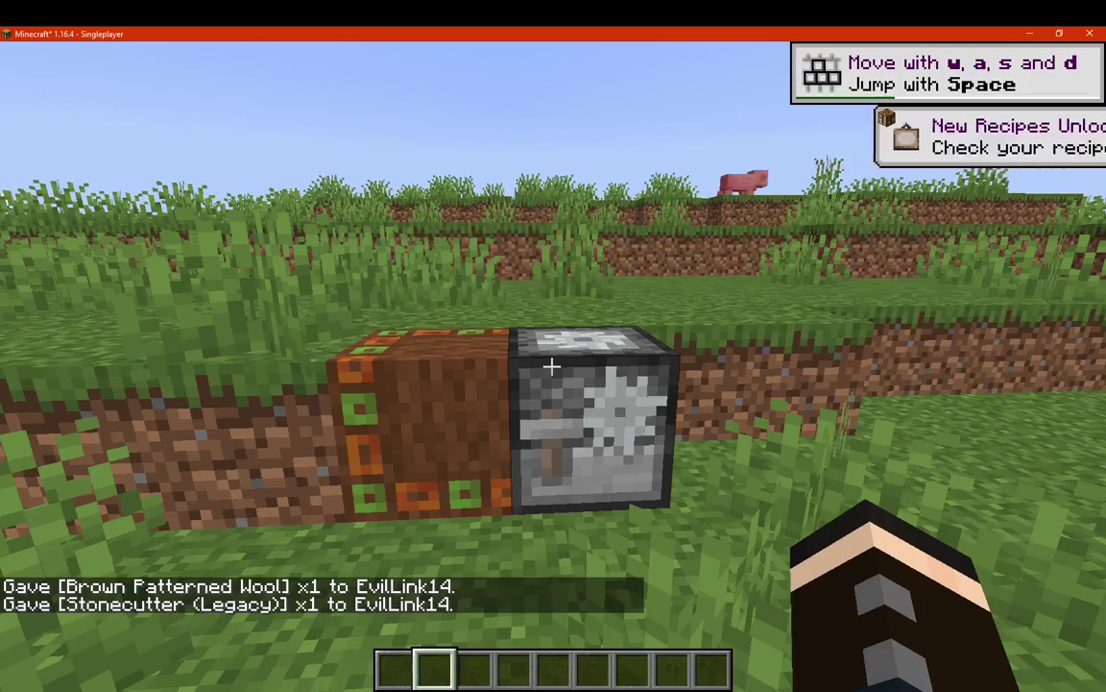
click(553, 365)
click(553, 365)
key(e)
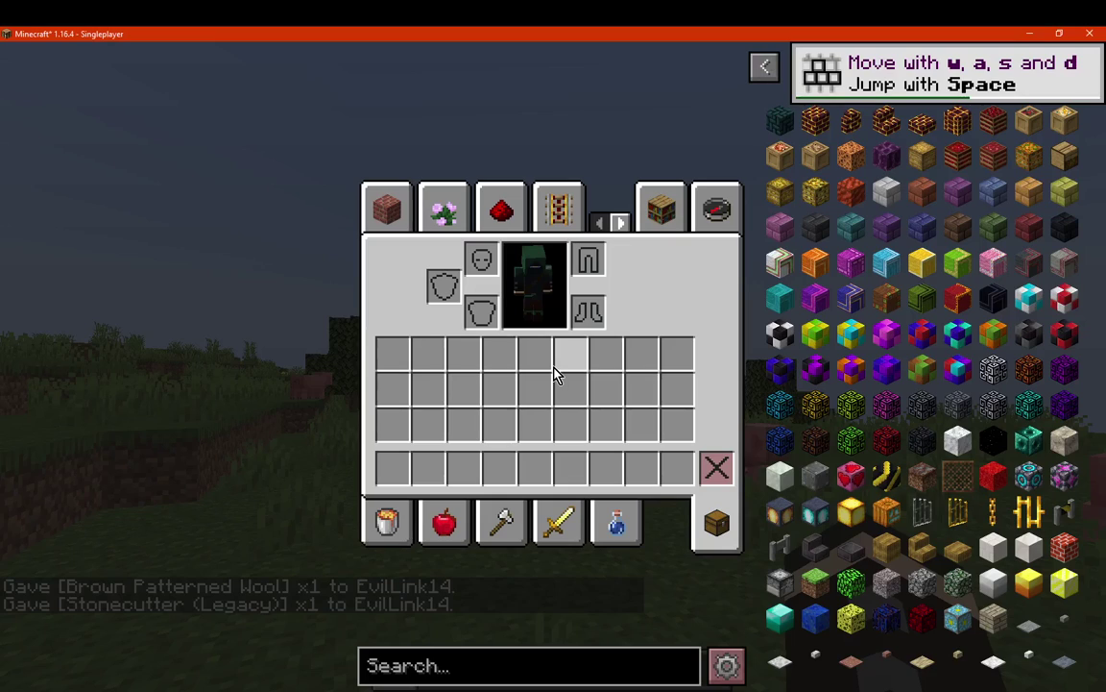
click(588, 672)
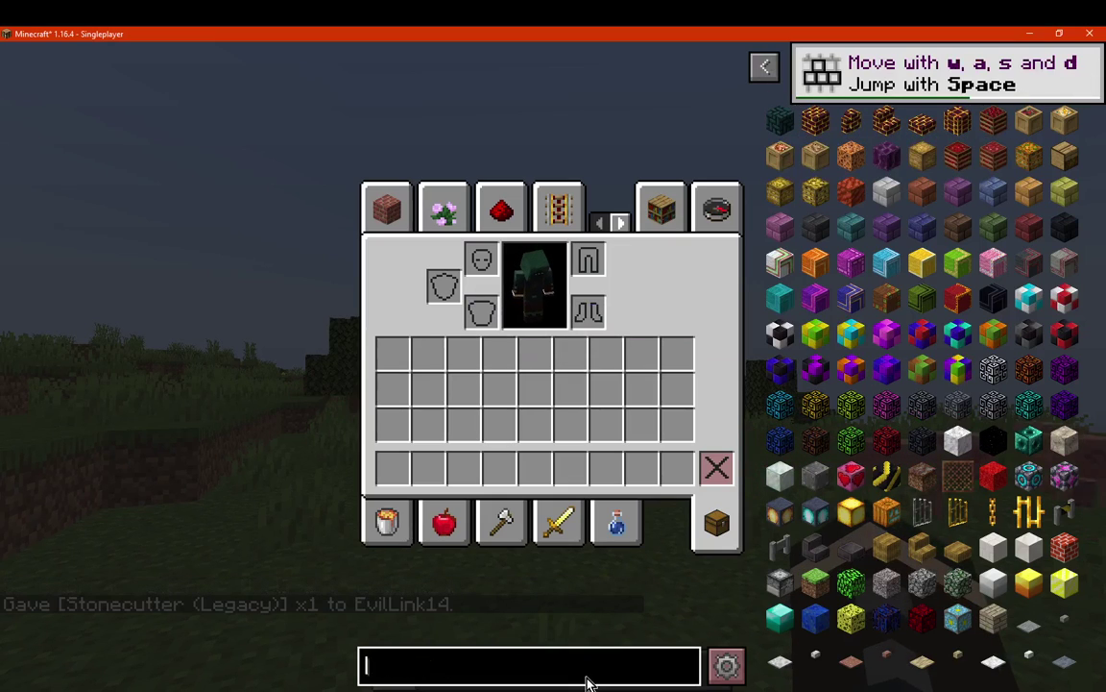
text(chest)
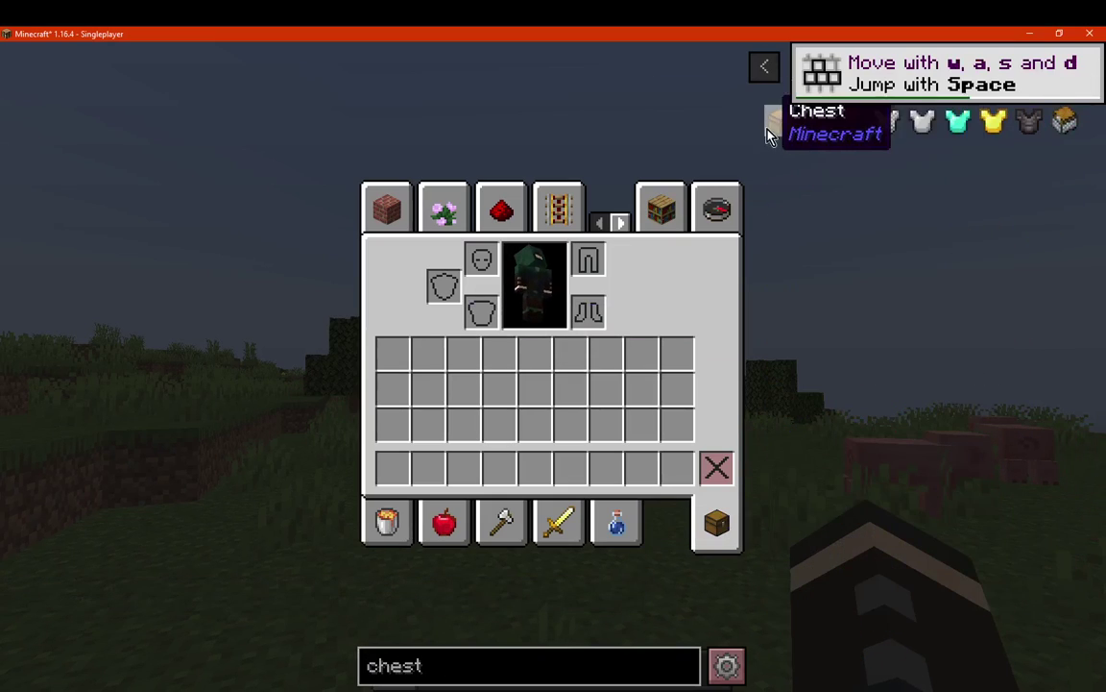
right_click(636, 682)
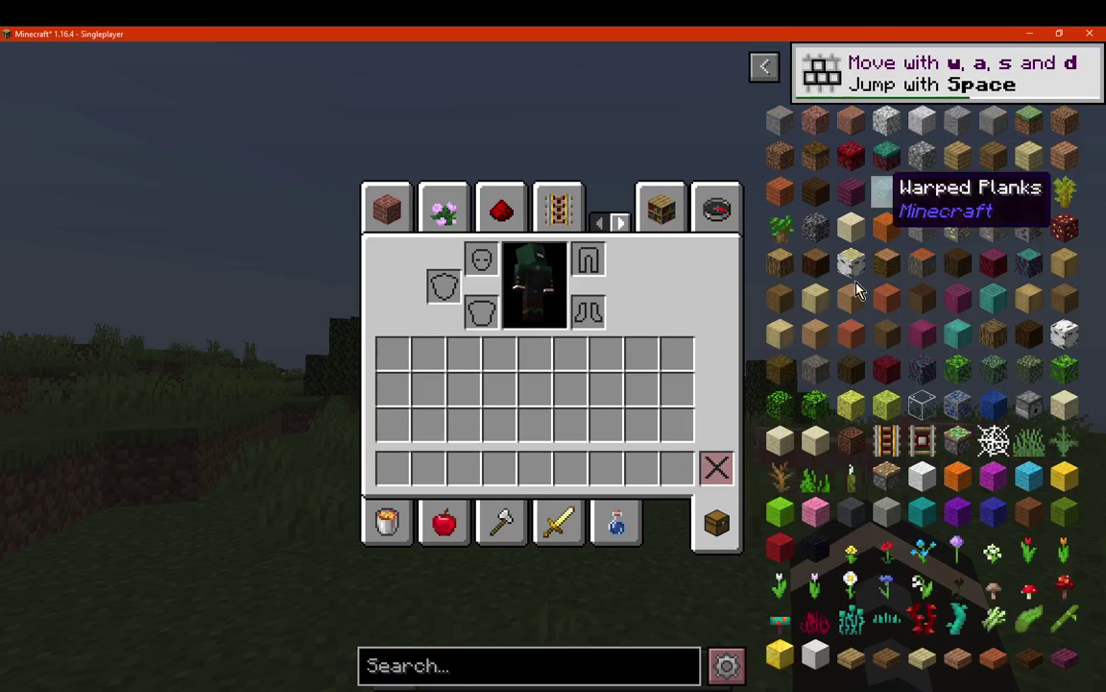
key(Escape)
key(Escape)
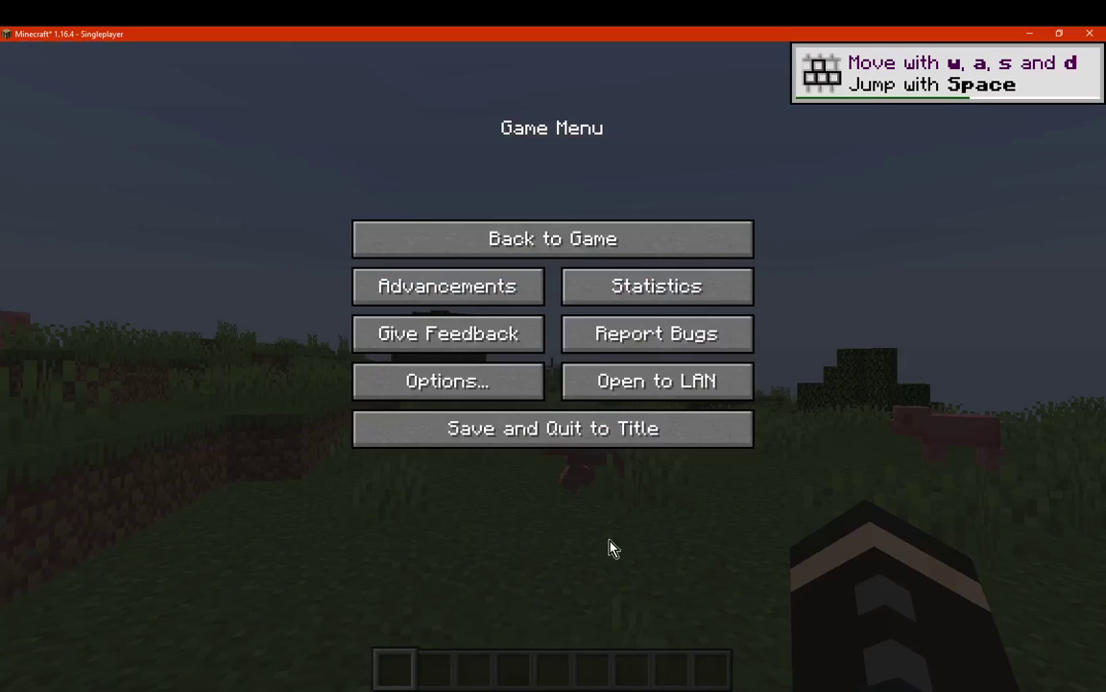
Step: Save and quit to title, then delete Iron Chests and Just Enough Items (JEI) from the profile
click(635, 437)
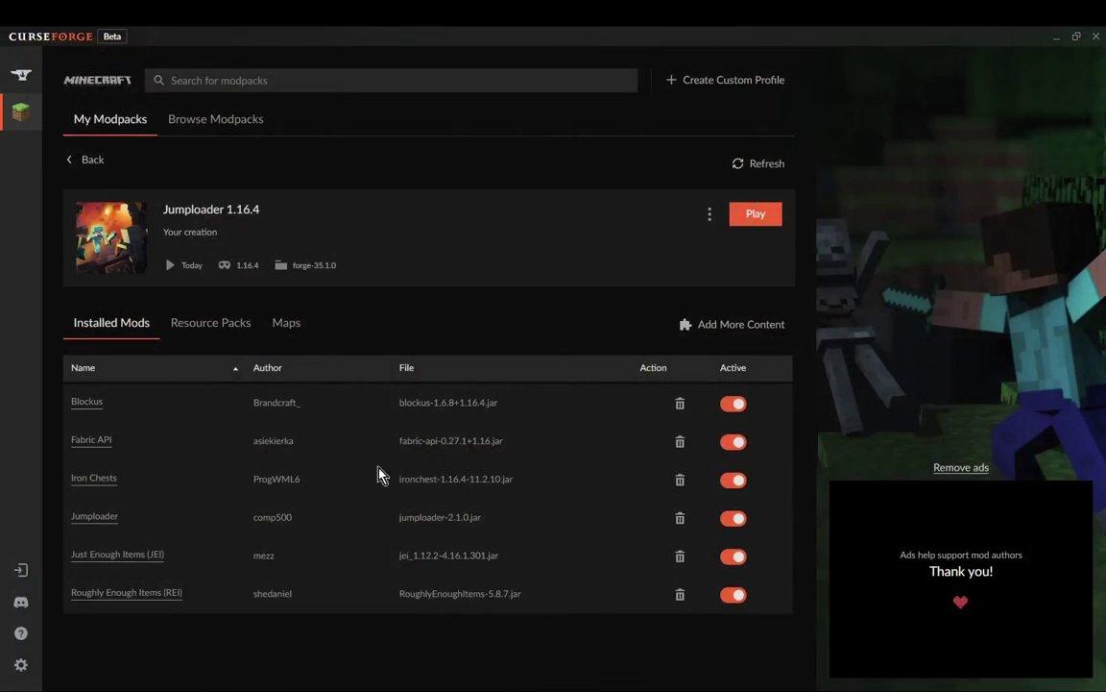
click(679, 481)
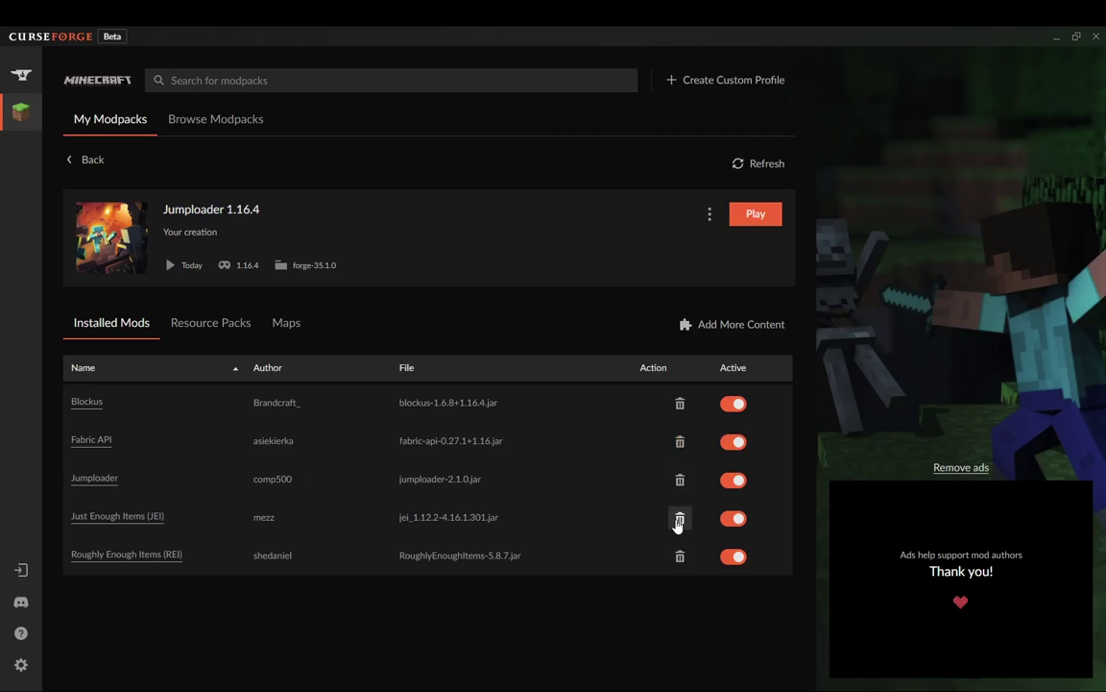
click(679, 520)
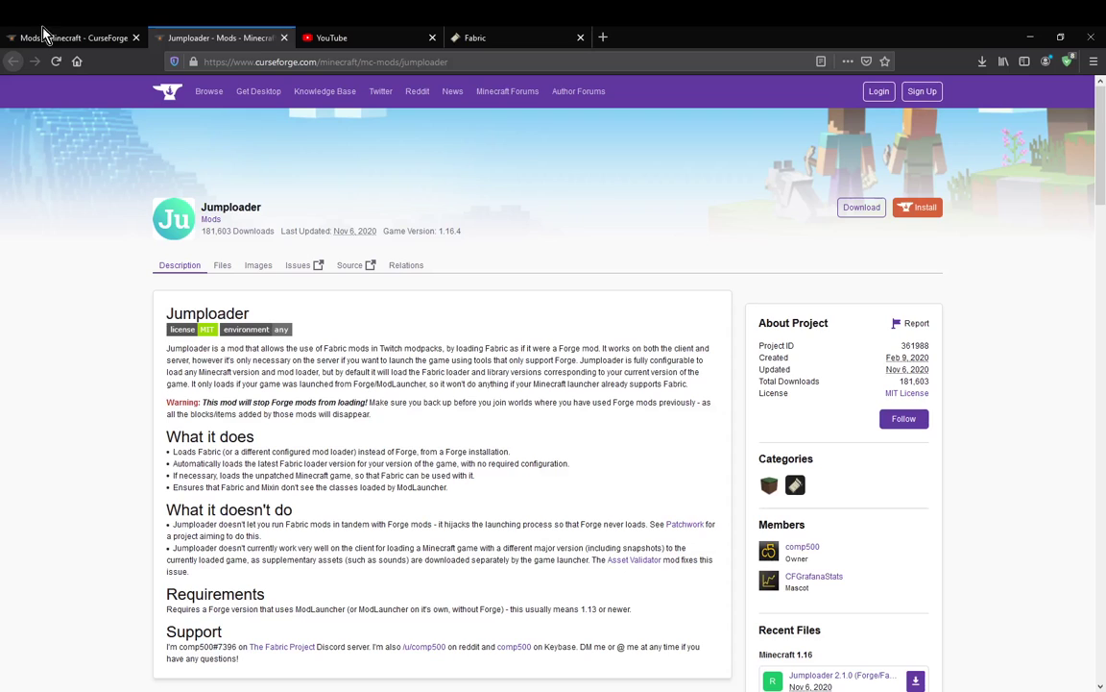
Step: Open Modpacks in a new tab, search 'fabric', scroll through the results, then close the tab
click(58, 38)
right_click(242, 286)
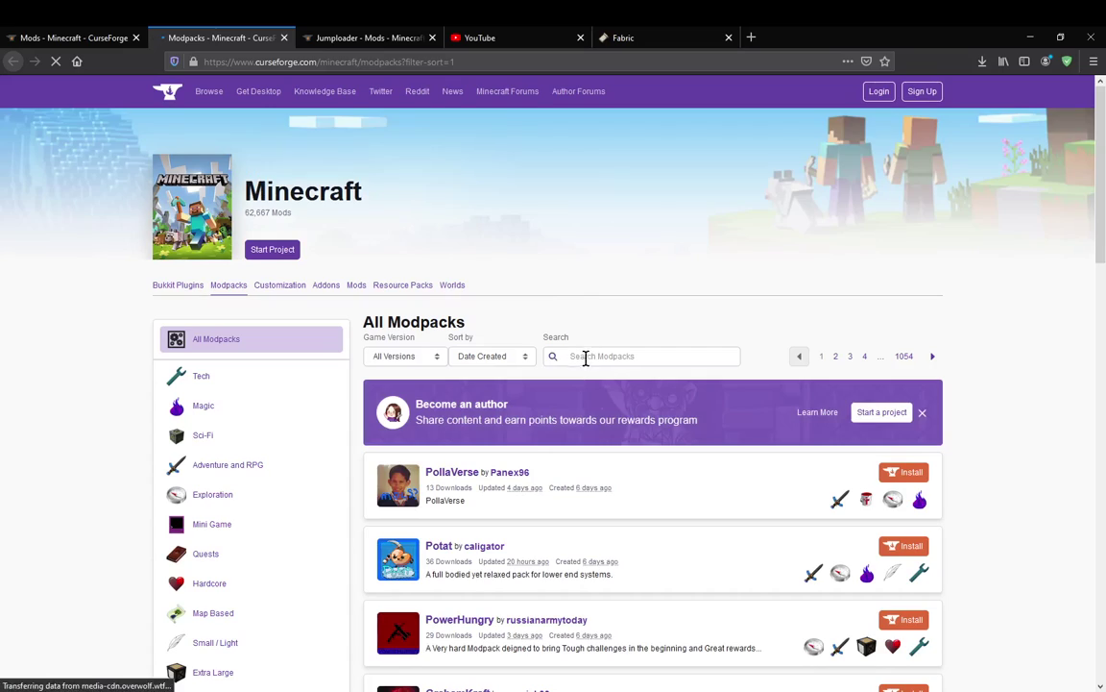
click(585, 357)
text(fabric)
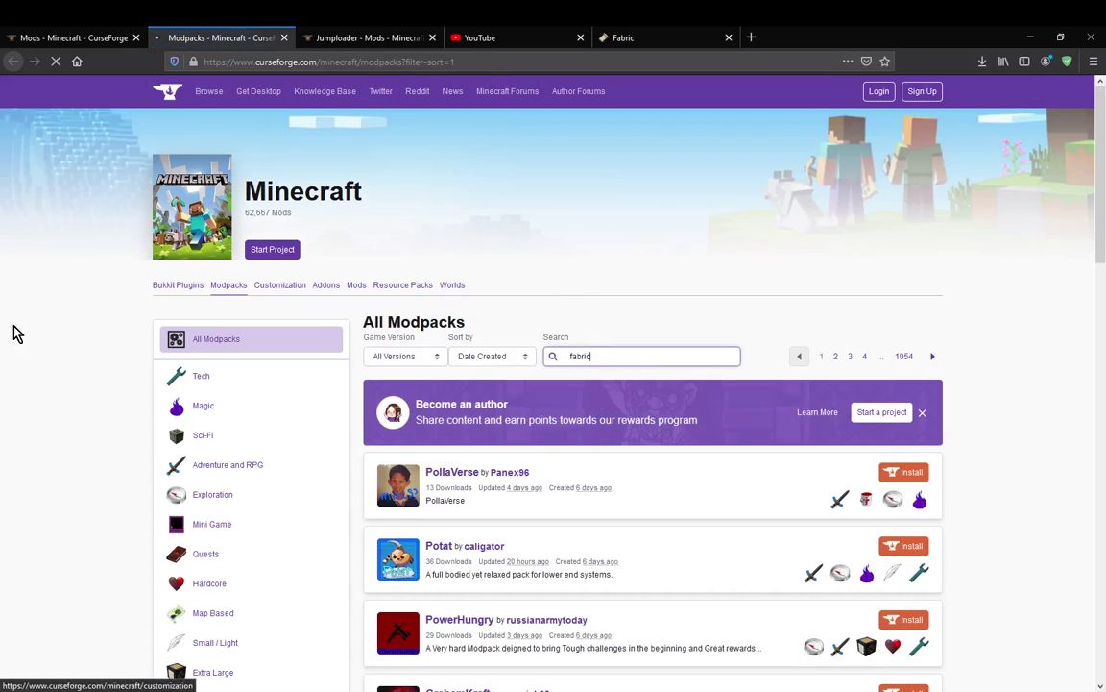
key(Return)
scroll(43, 338, down, 3)
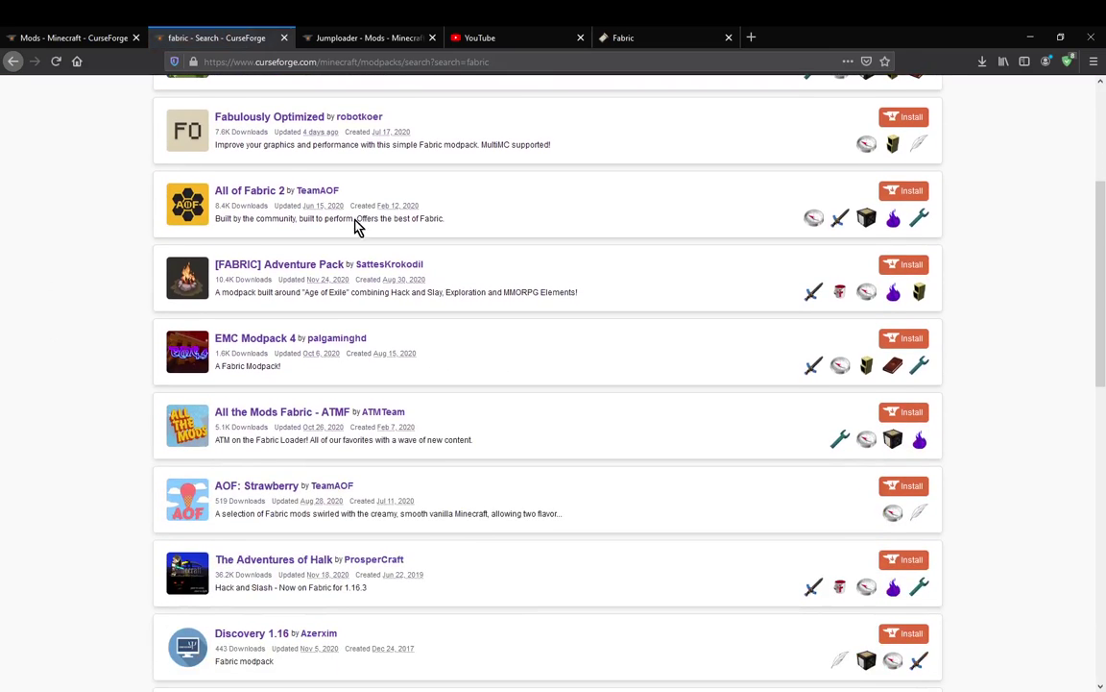
scroll(104, 309, down, 5)
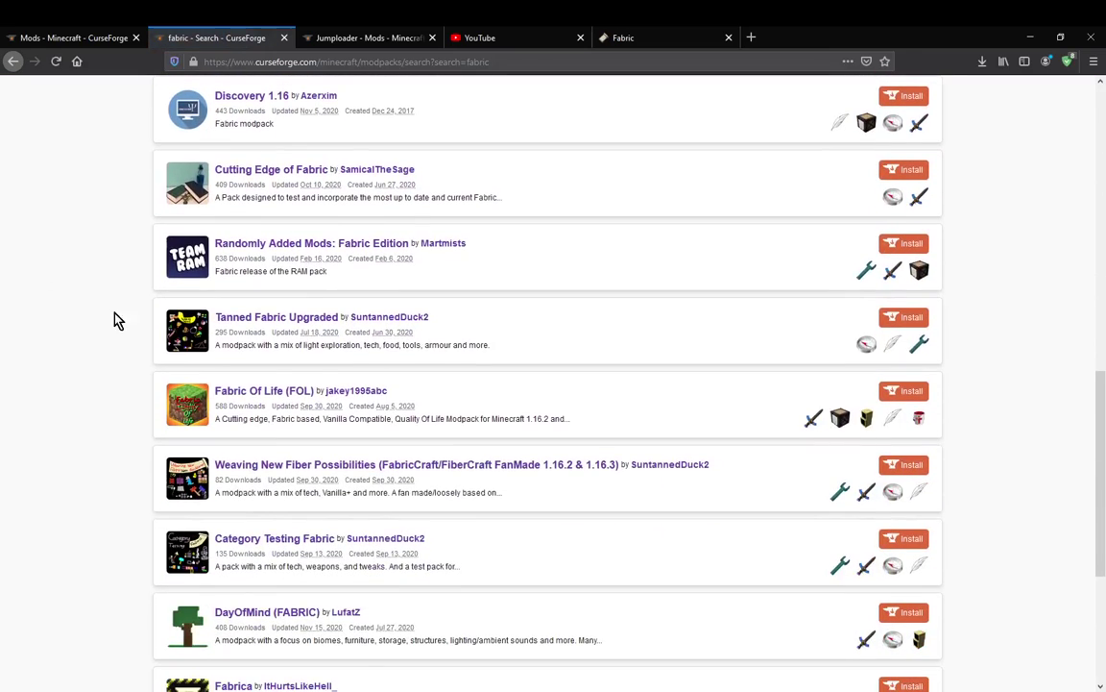
scroll(112, 359, down, 3)
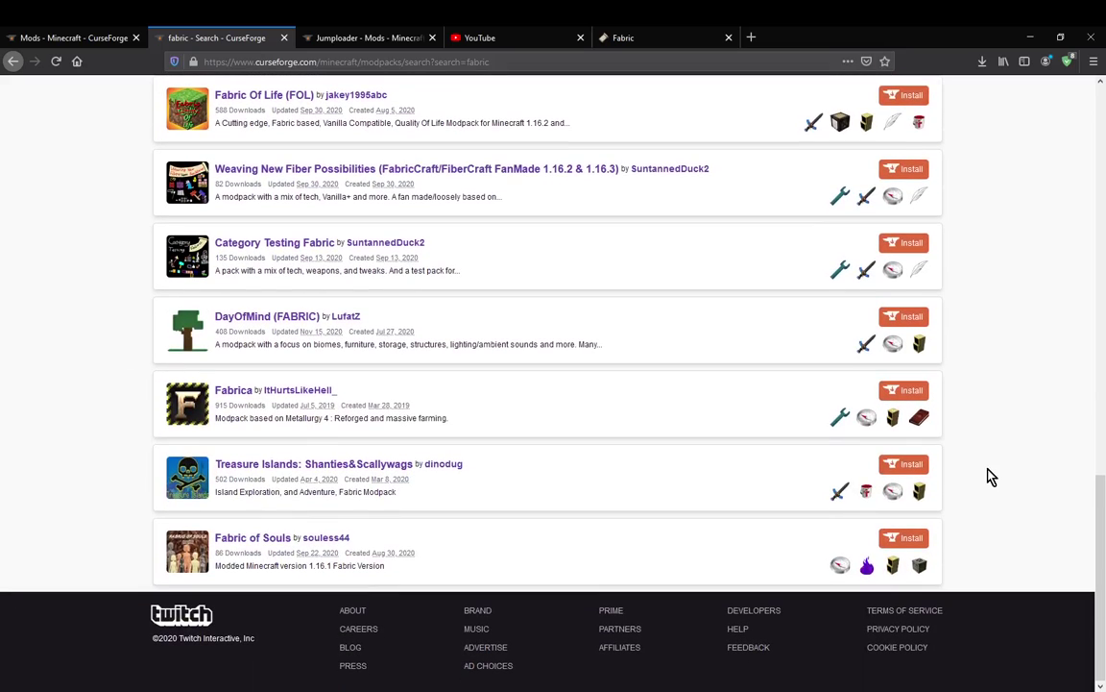
scroll(991, 477, up, 12)
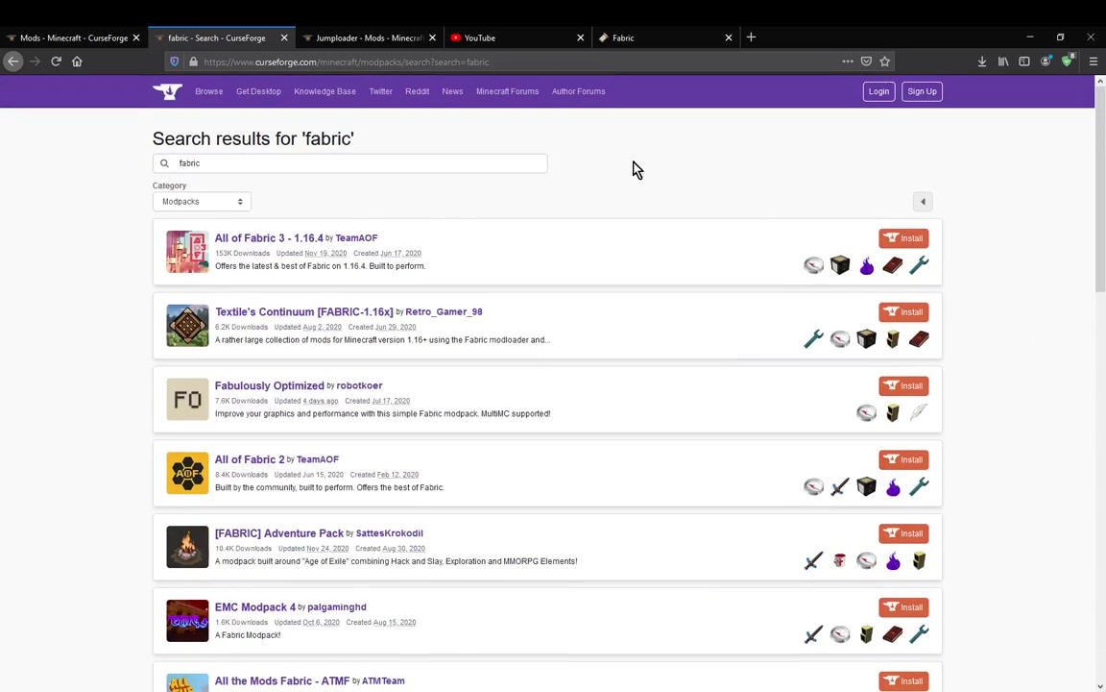
click(283, 37)
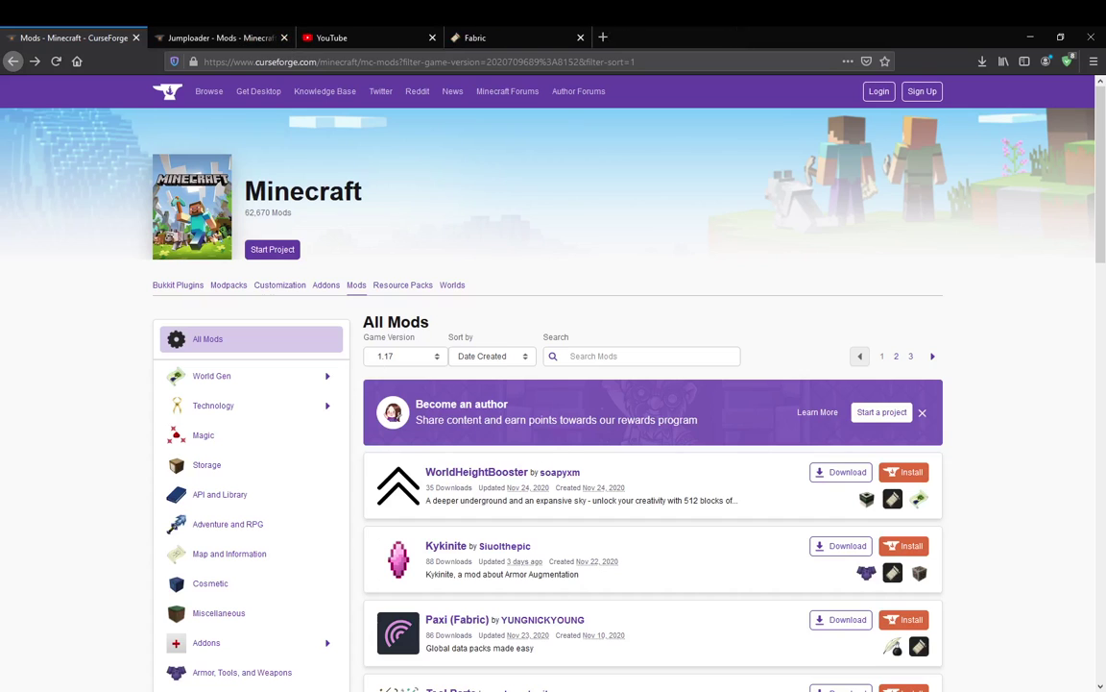
Step: Switch from Firefox back to the CurseForge app's Jumploader 1.16.4 Installed Mods view
key(alt+Tab)
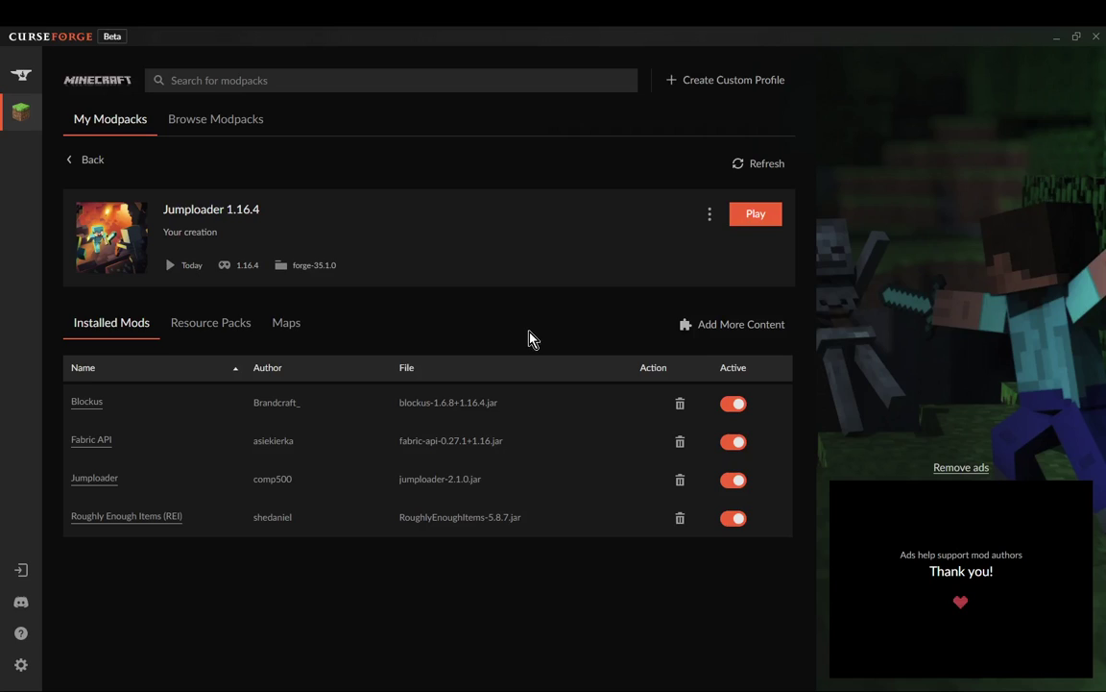
click(709, 214)
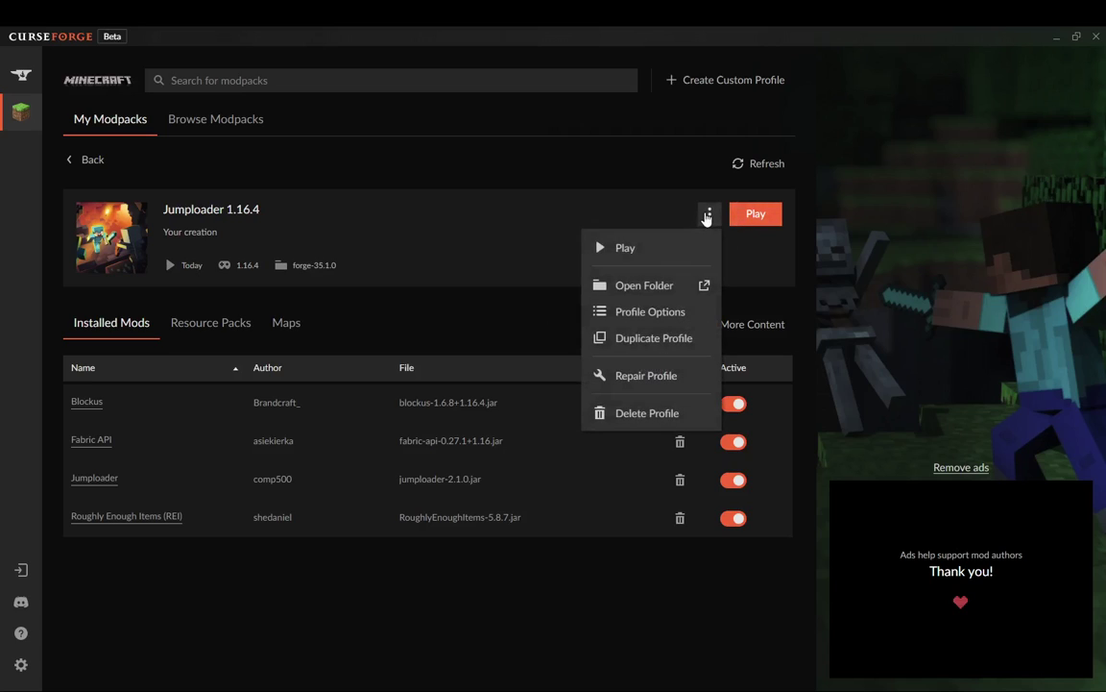
click(500, 320)
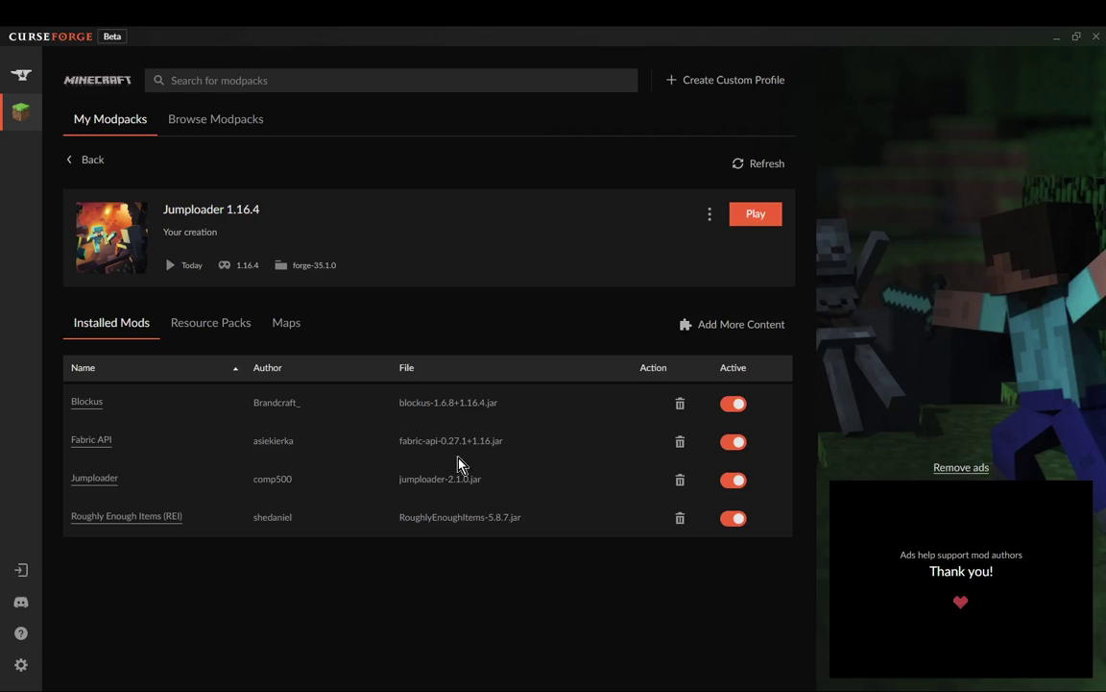